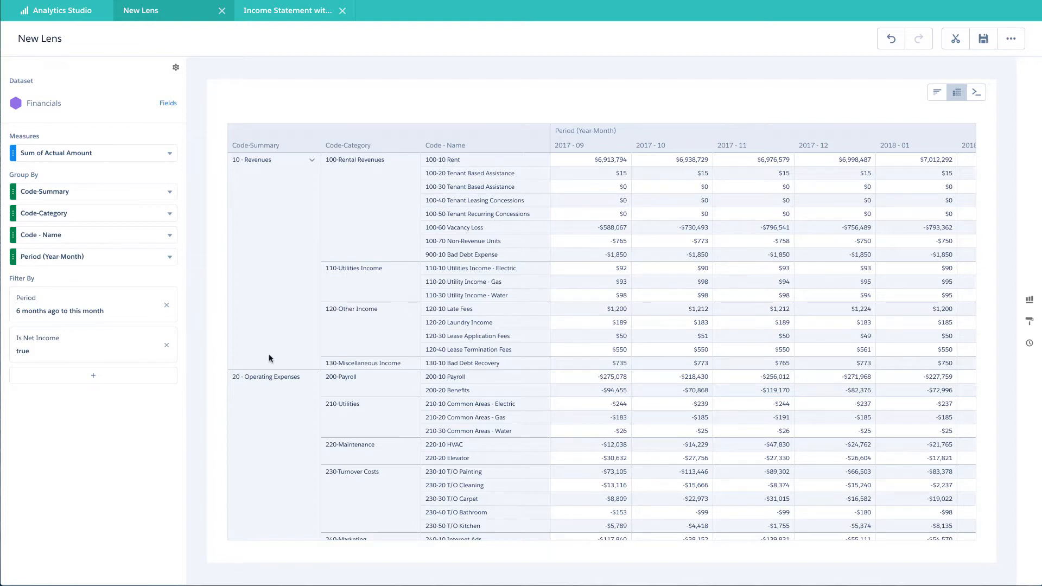
Step: Compare the New Lens table with the Income Statement with Totals table down to their last rows, and return to New Lens
scroll(269, 364, "down", 3)
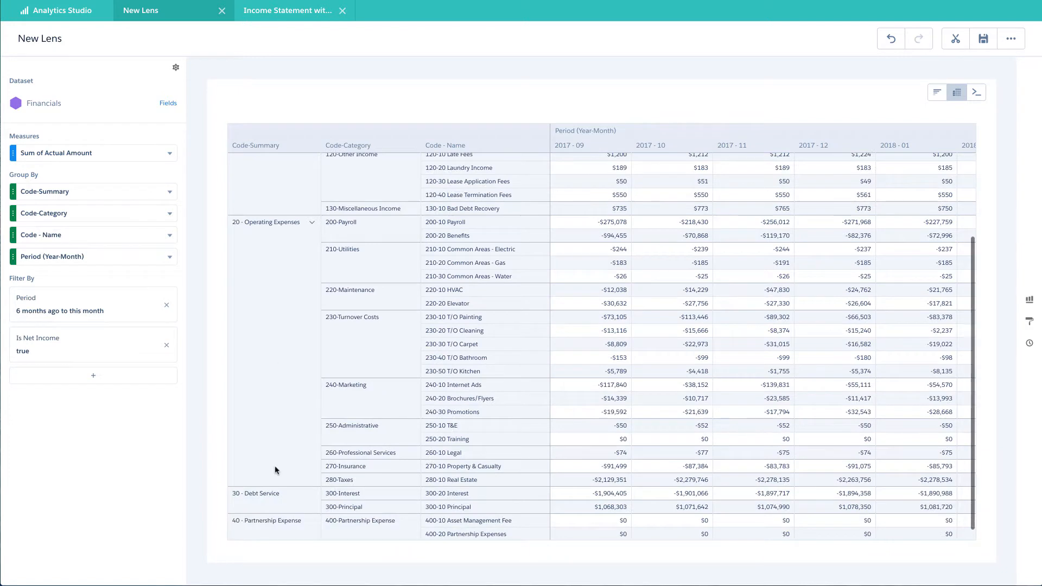
left_click(287, 11)
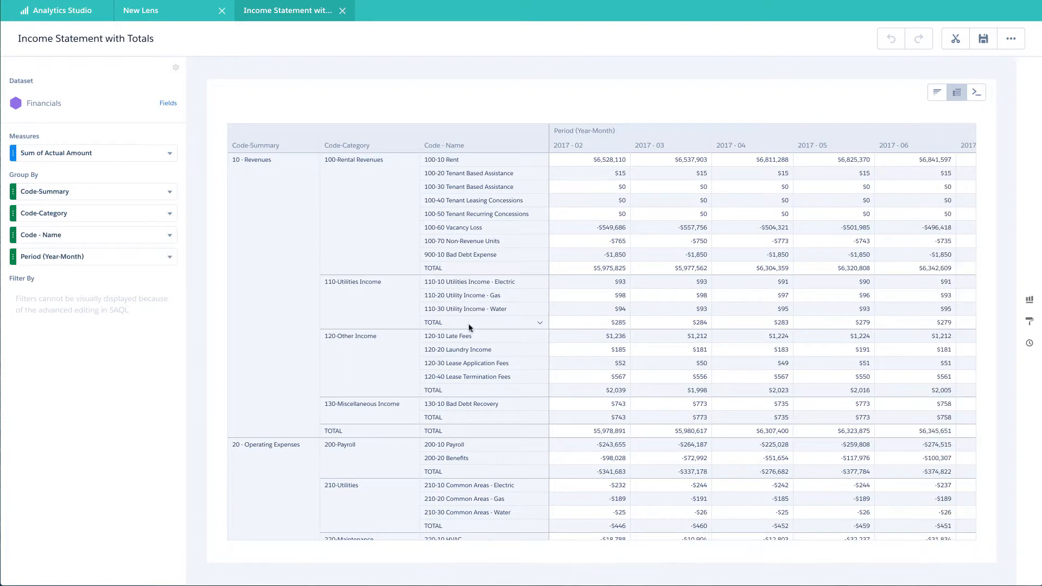
scroll(467, 326, "down", 10)
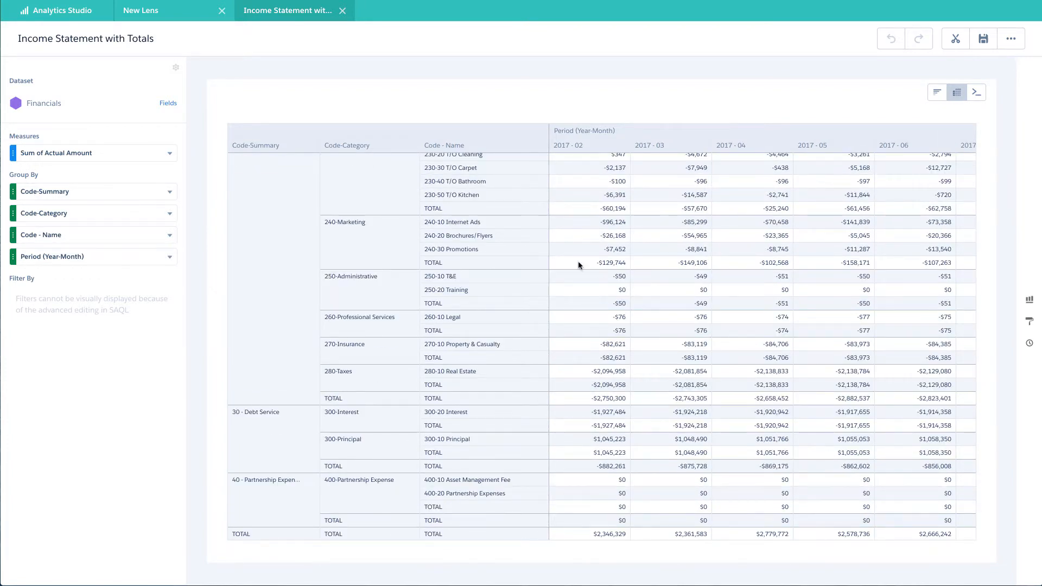
left_click(184, 18)
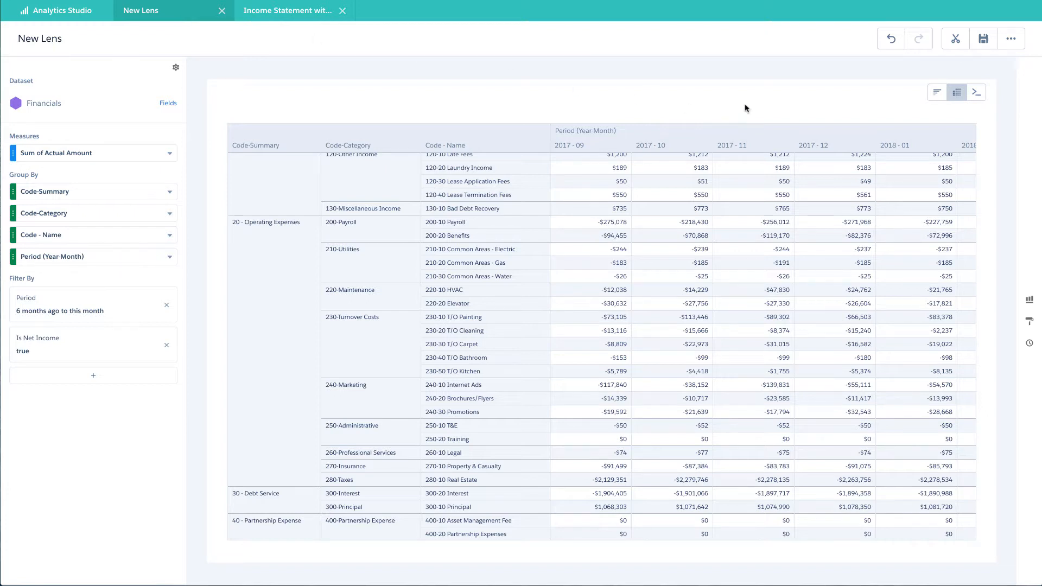
Step: Open the lens's SAQL query and insert a blank line before the group statement and another before the order statement
left_click(975, 93)
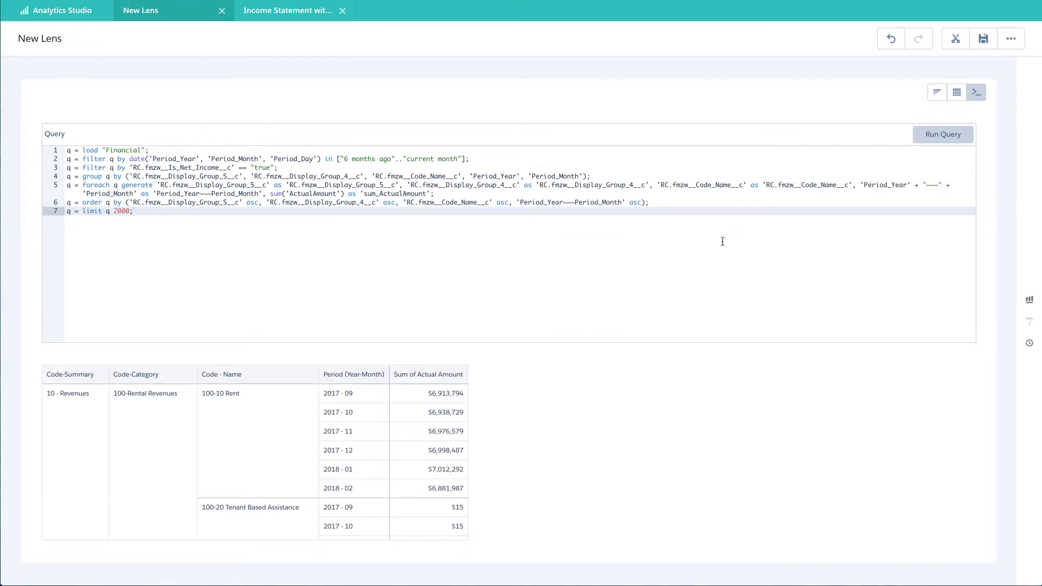
left_click(222, 152)
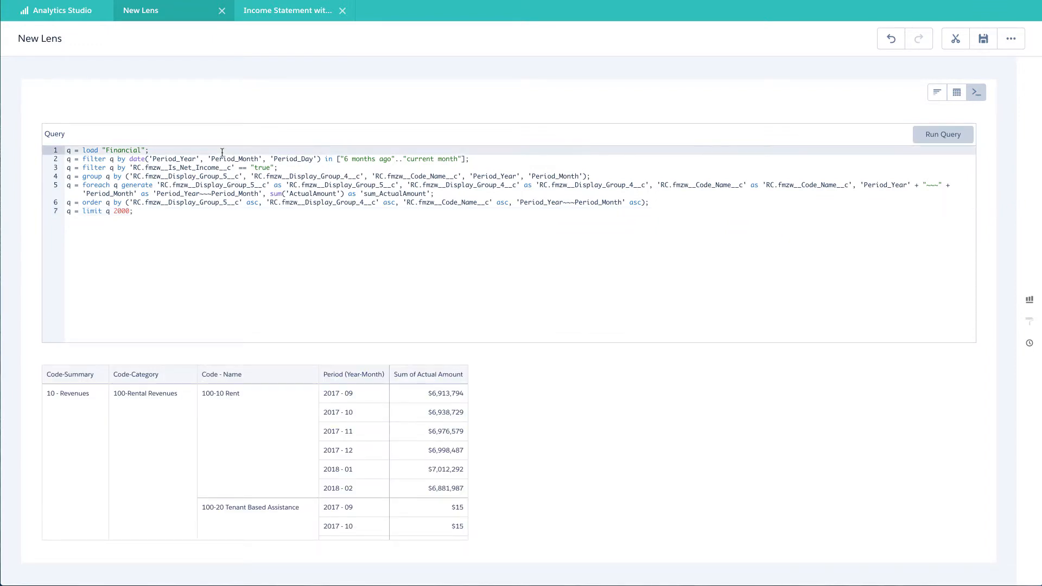
key("Down")
key("Down")
key("Down")
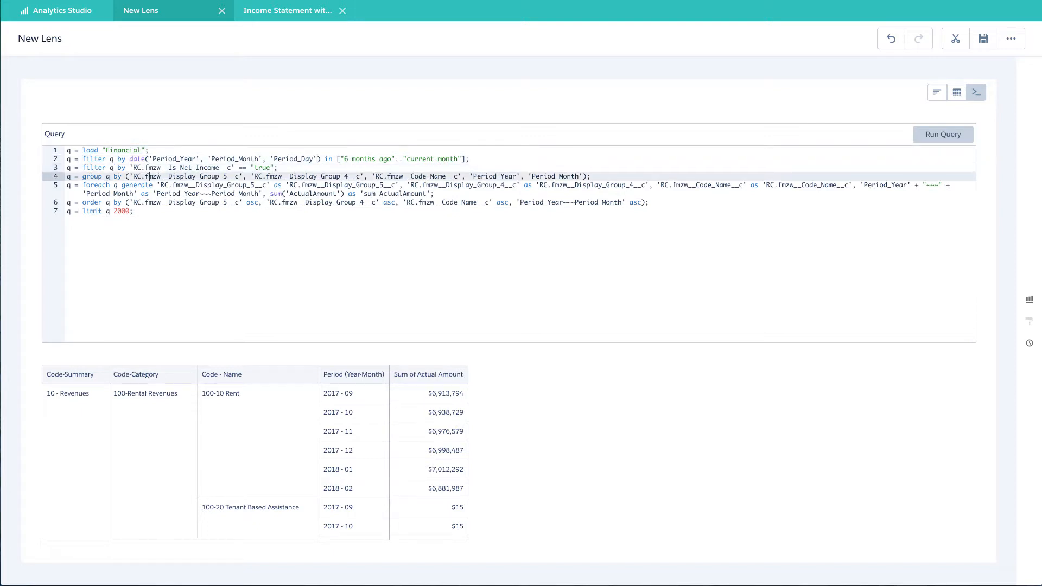
key("Return")
key("Down")
key("Down")
key("Down")
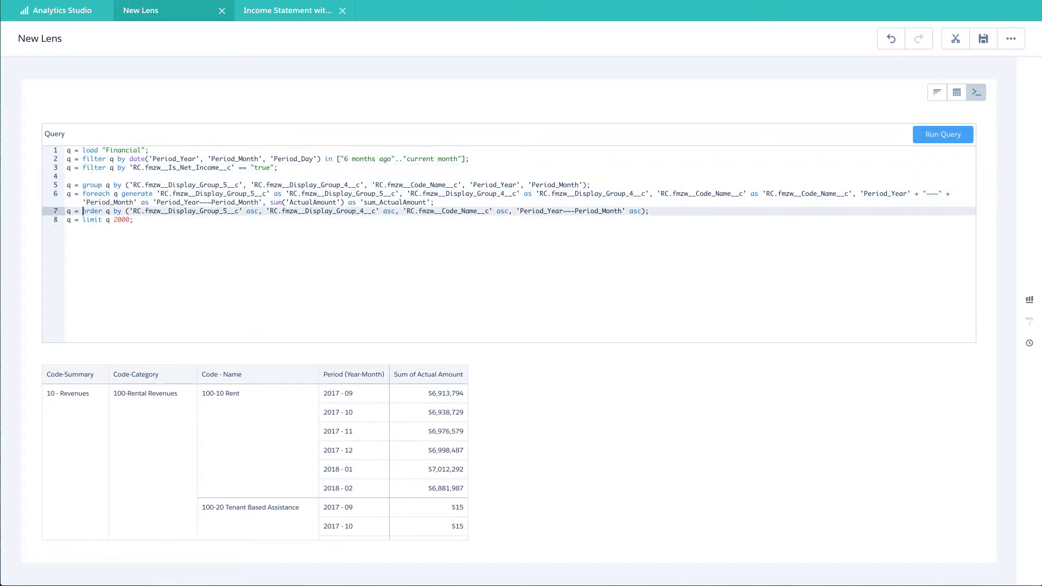
key("Return")
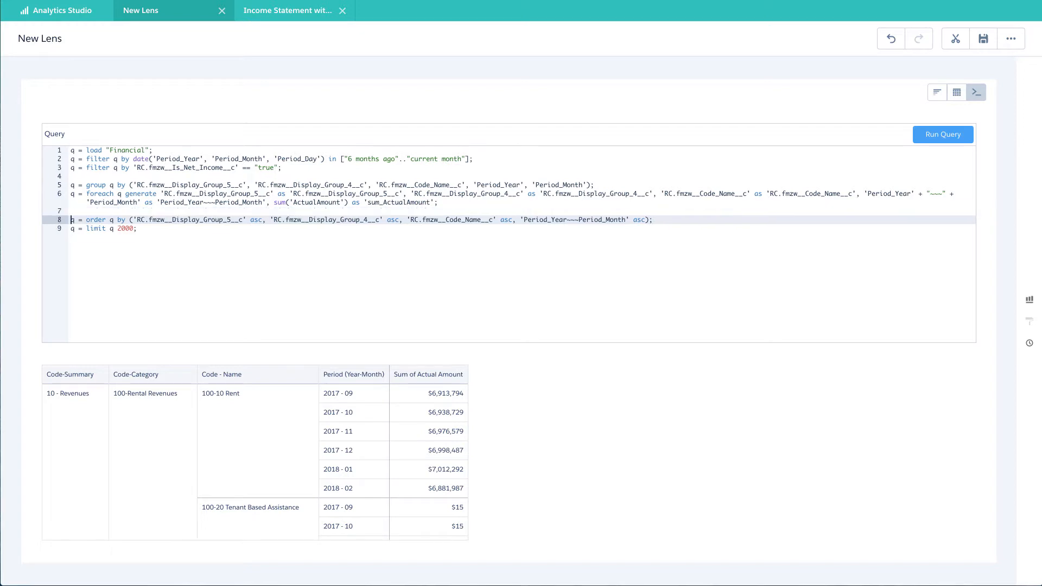
Step: Duplicate the group and foreach statements above the originals, with a blank line separating the two blocks
key("Down")
key("Up")
key("Up")
key("Up")
key("Up")
key("Up")
key("Up")
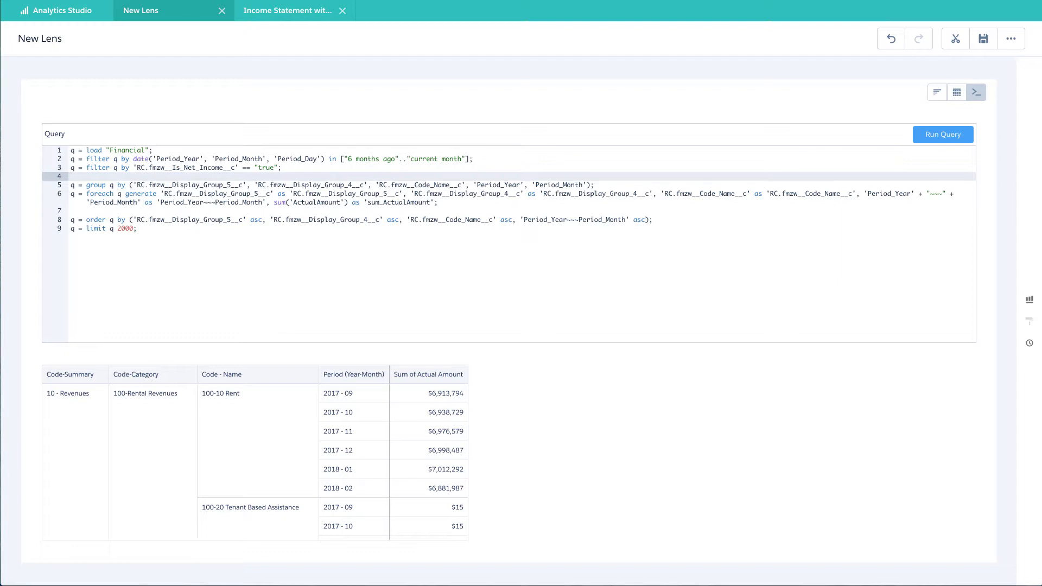
key("Down")
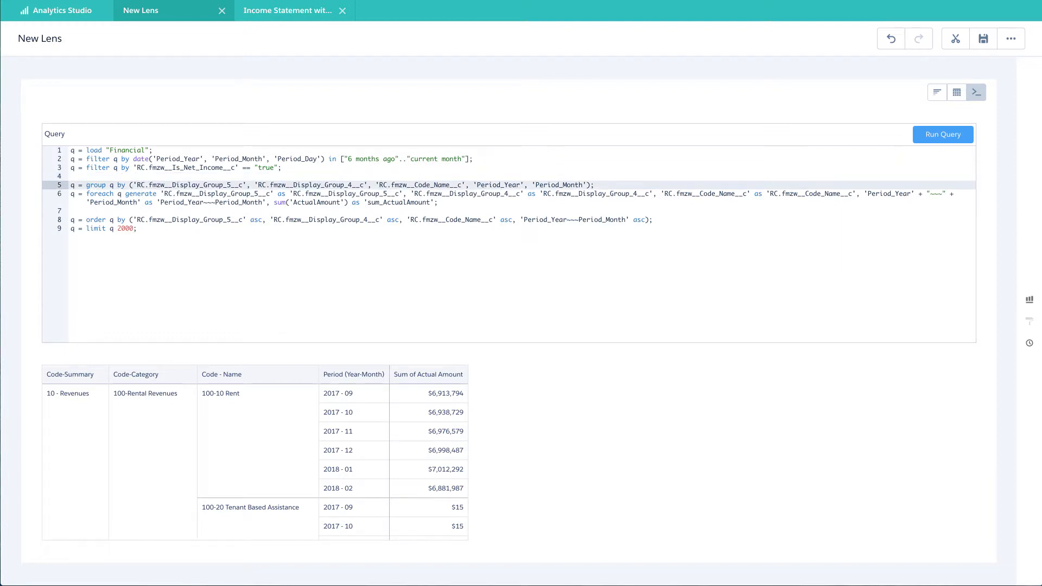
key("shift+Down")
key("shift+Down")
key("shift+Down")
key("super+c")
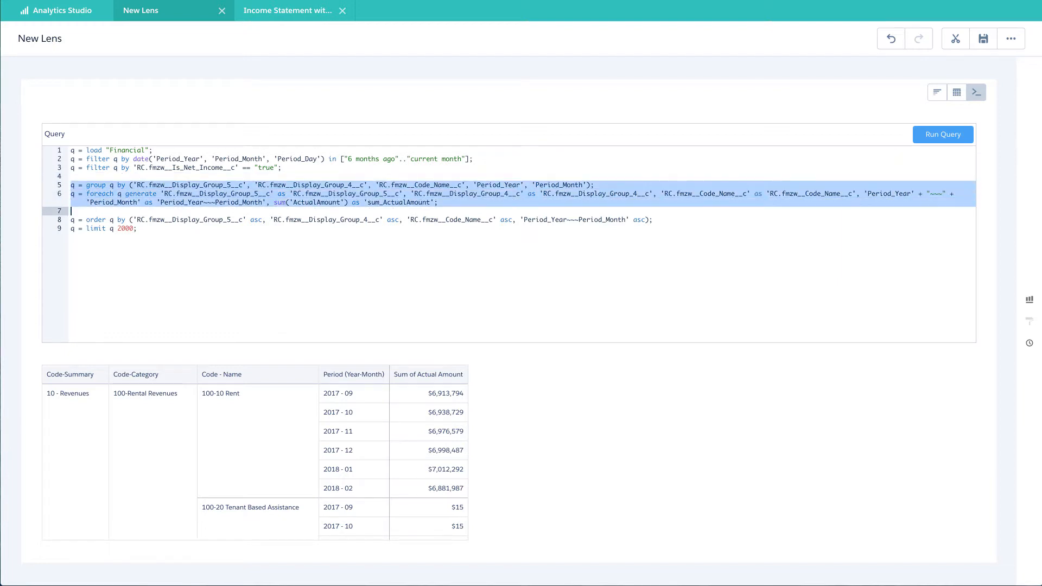
key("Up")
key("Up")
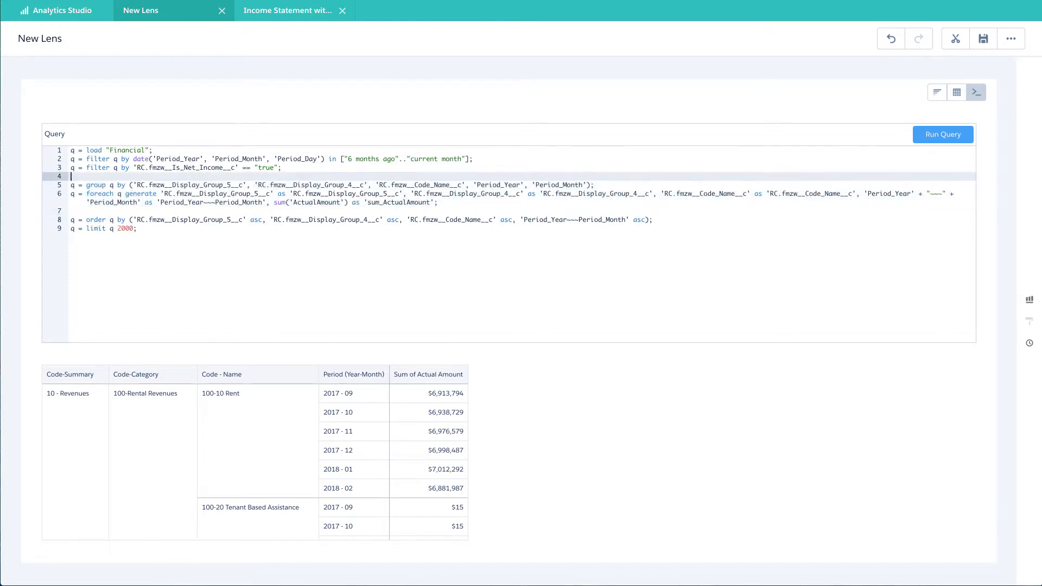
key("Return")
key("Return")
key("Up")
key("super+v")
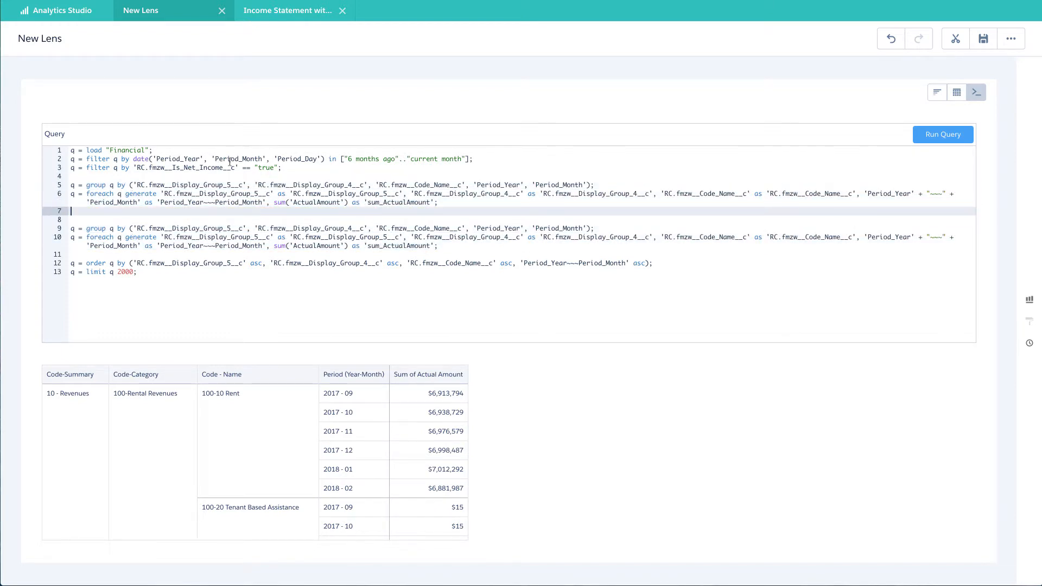
Step: Change the first block to stream s, so its statements read "s = group q by" and "s = foreach s generate"
left_click(74, 185)
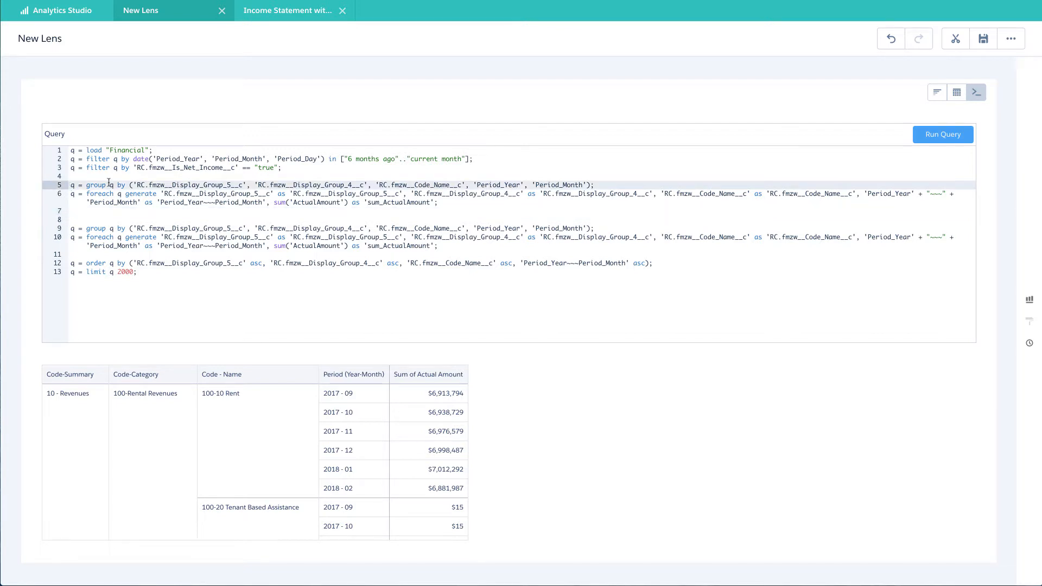
key("BackSpace")
type("s")
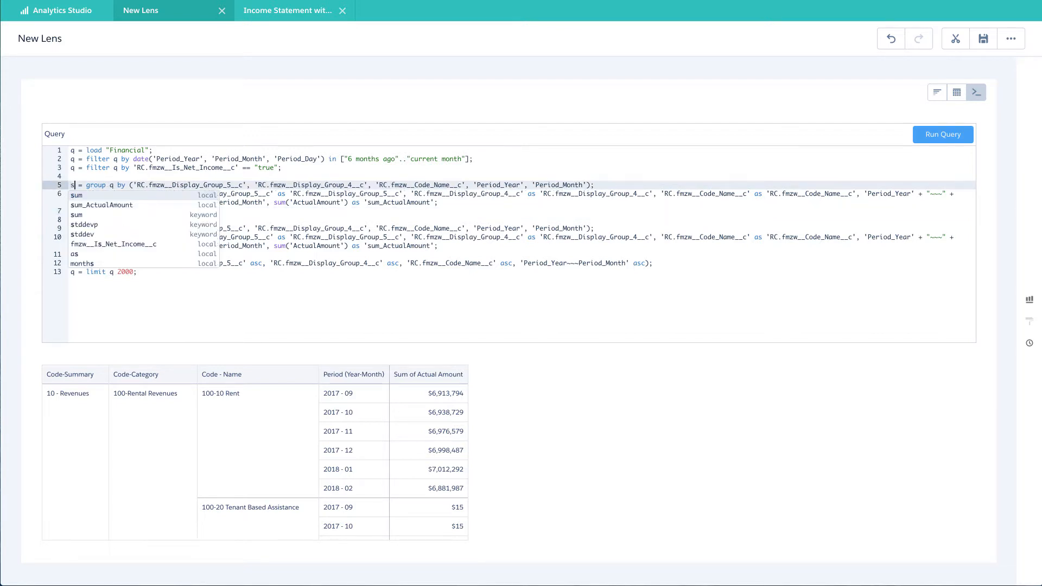
left_click(258, 176)
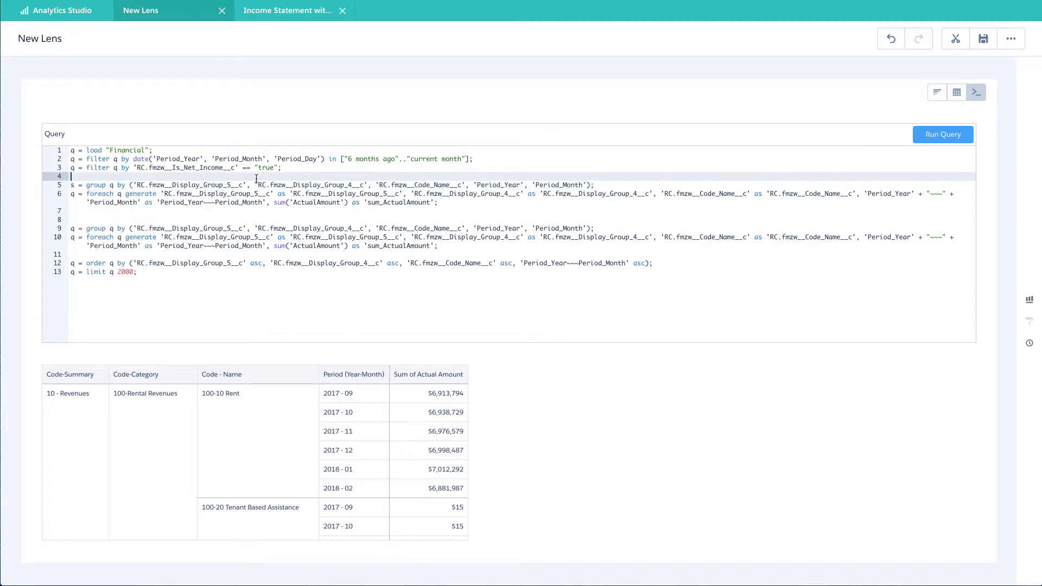
double_click(72, 194)
type("s")
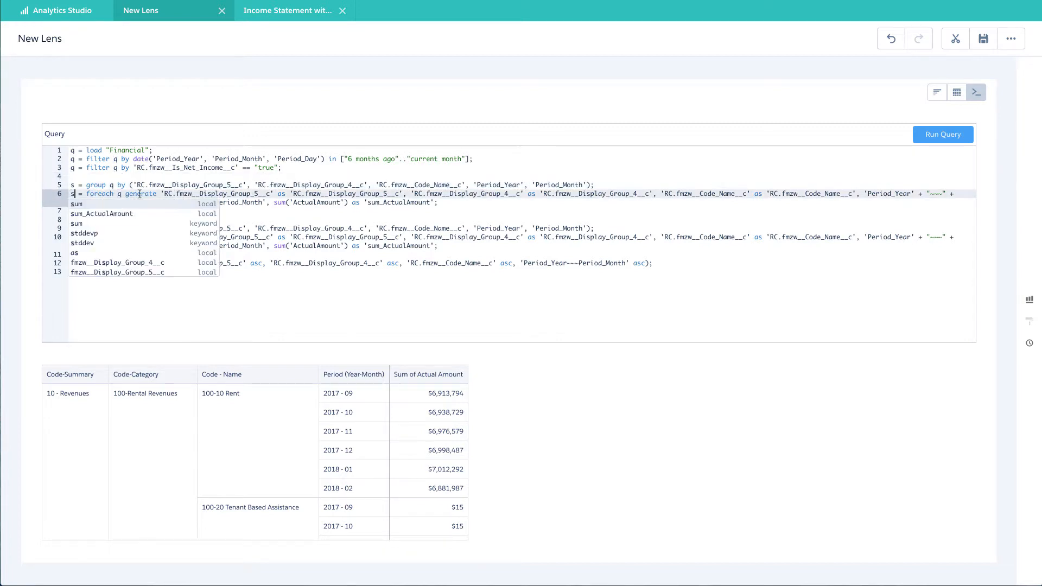
left_click(138, 186)
double_click(120, 195)
type("s")
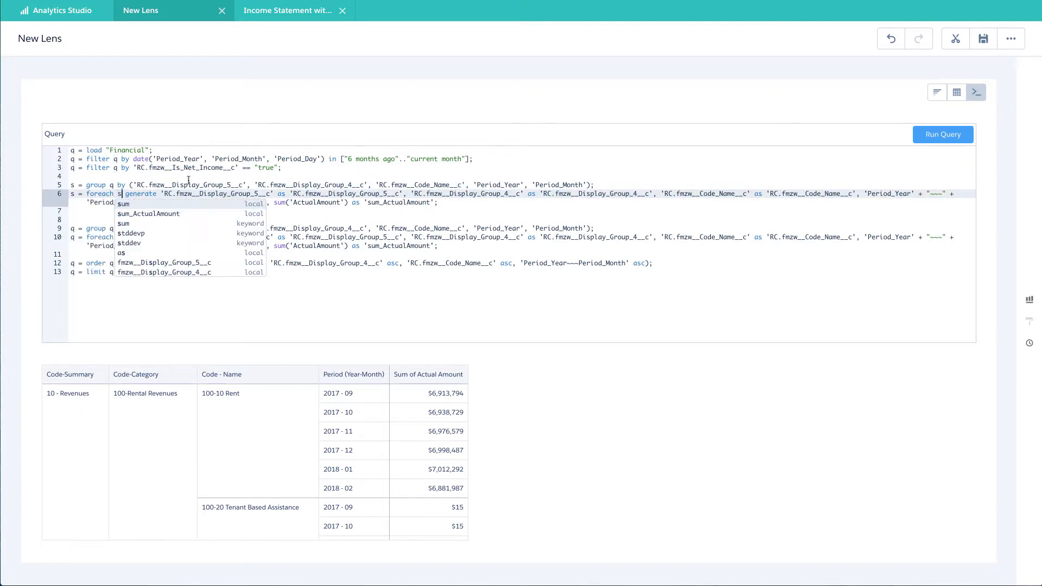
left_click(232, 169)
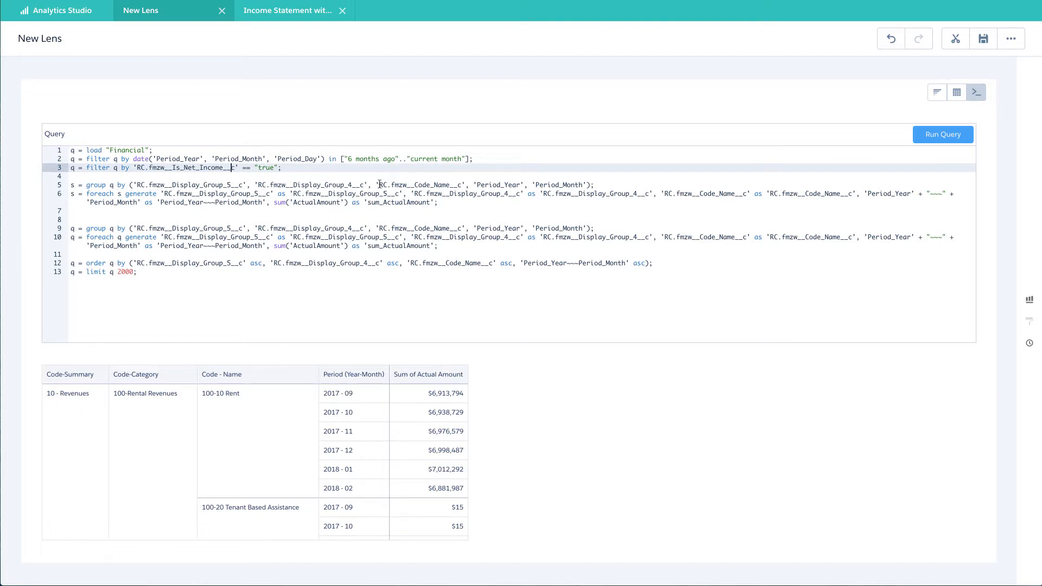
Step: Remove the 'RC.fmzw__Code_Name__c' field from the grouping of stream s
left_click_drag(378, 185, 466, 185)
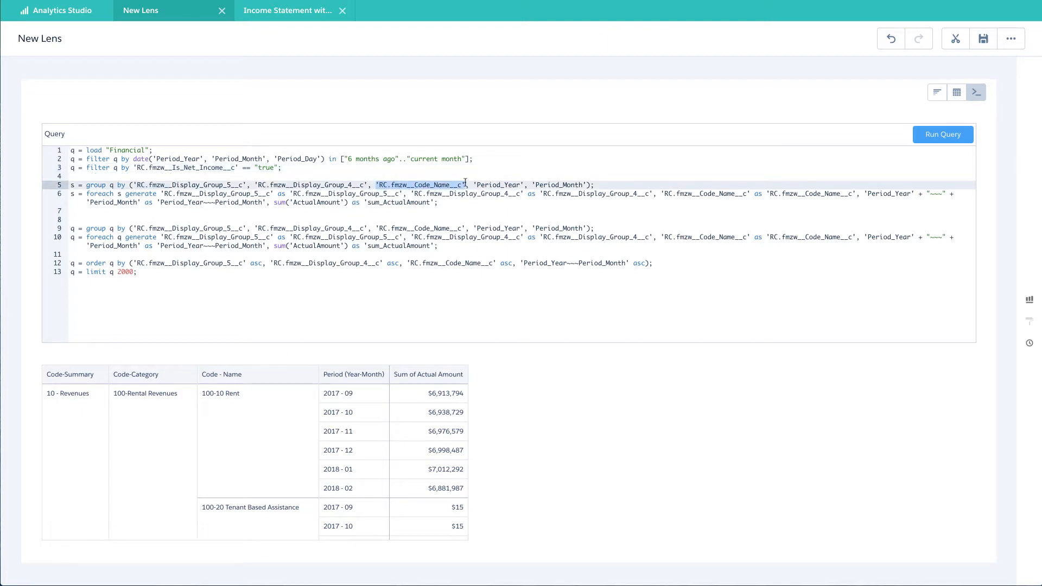
key("Delete")
key("Delete")
key("Delete")
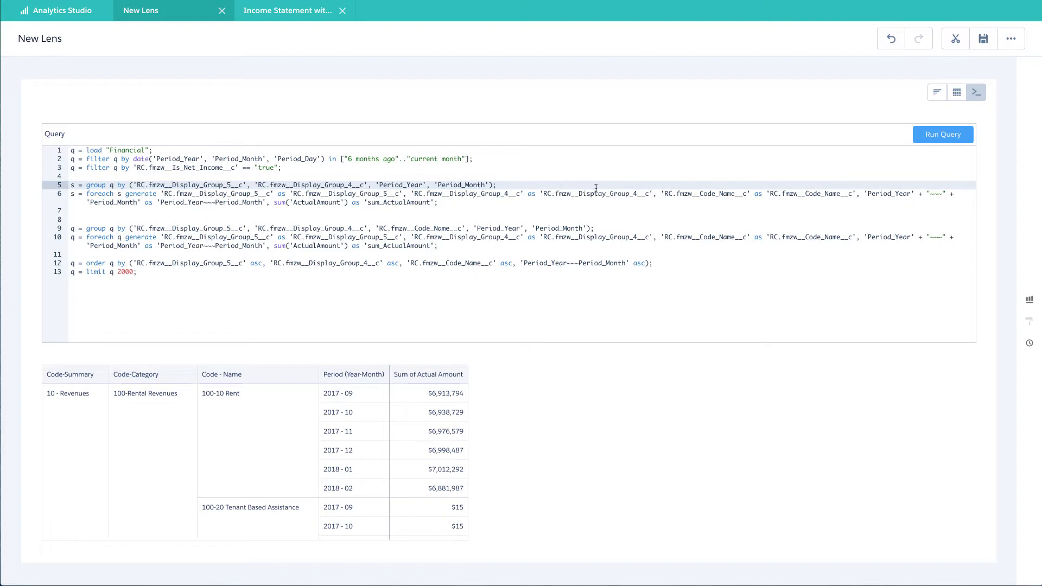
Step: In the foreach statement of stream s, replace the source field 'RC.fmzw__Code_Name__c' with the literal "TOTAL", keeping its alias
left_click(663, 193)
left_click_drag(665, 194, 751, 194)
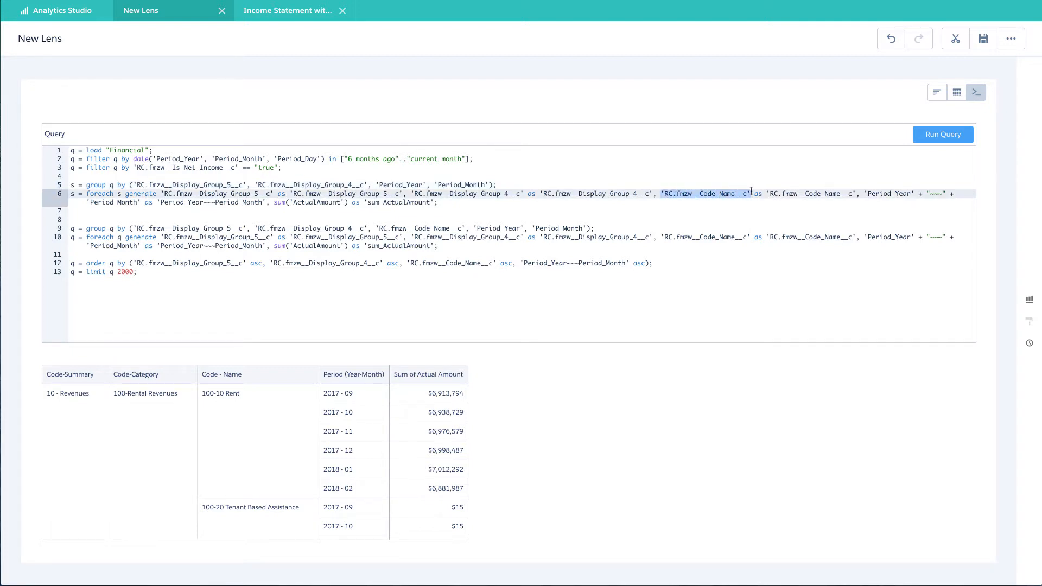
type("\"Tota")
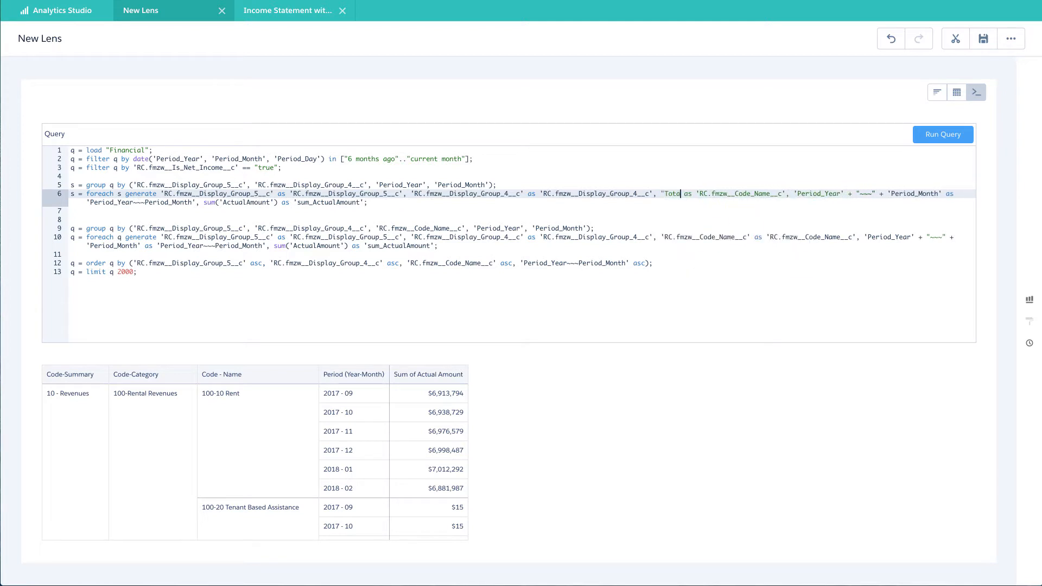
key("BackSpace")
key("BackSpace")
key("BackSpace")
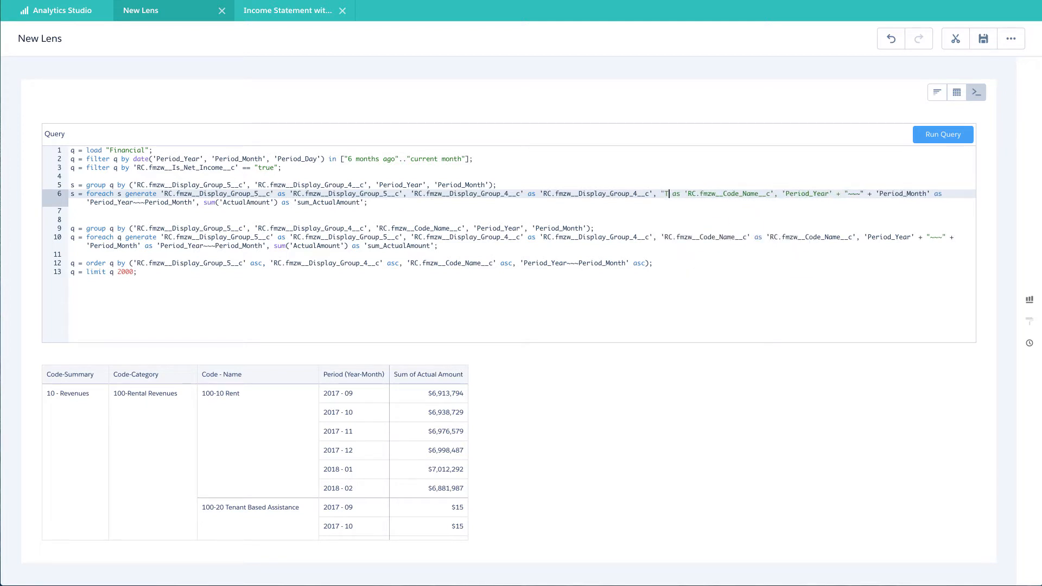
type("OTA:")
key("BackSpace")
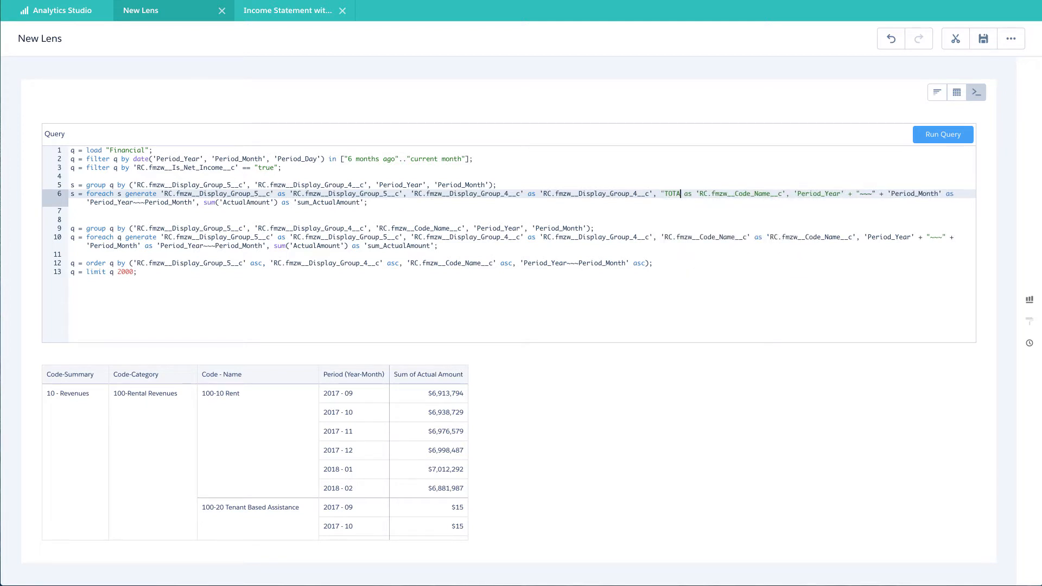
type("L\"")
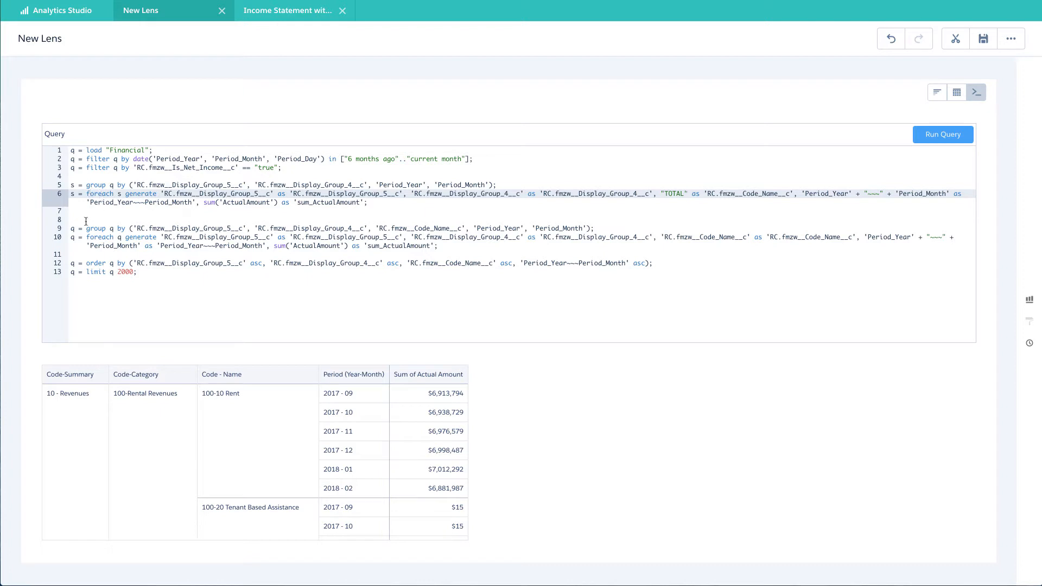
Step: Add the statement "q = union q, s;" followed by a blank line before the order statement
left_click(461, 253)
key("Return")
type("q")
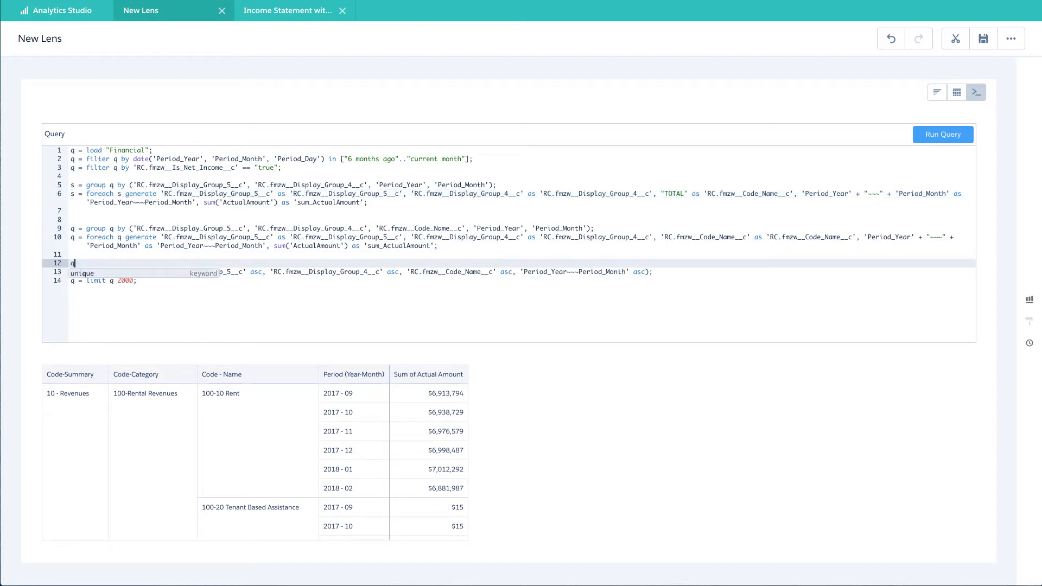
key("Return")
key("BackSpace")
key("BackSpace")
key("BackSpace")
key("BackSpace")
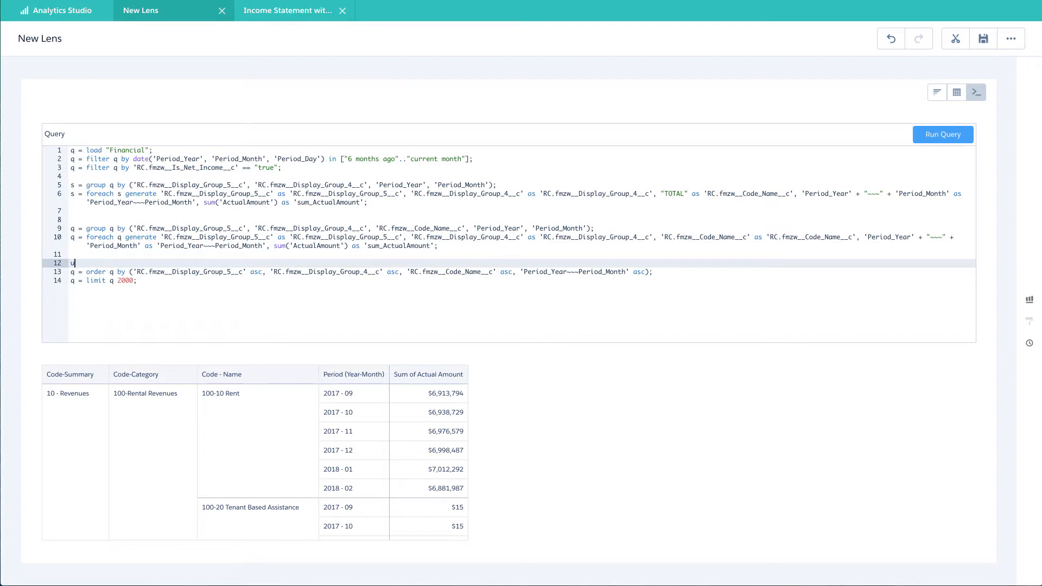
type("q=")
type(" = union")
type(" q, s")
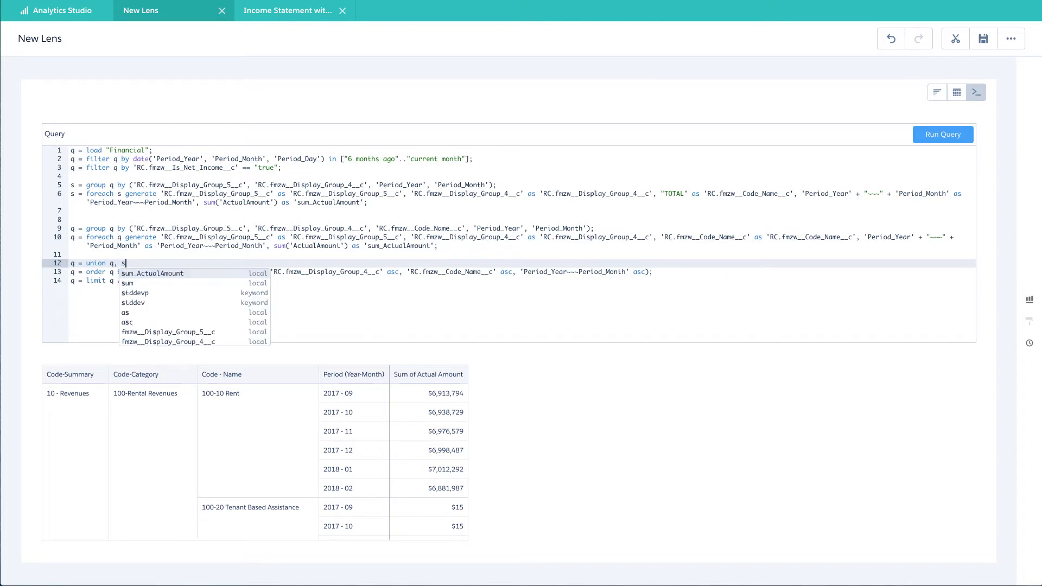
type(";")
key("Return")
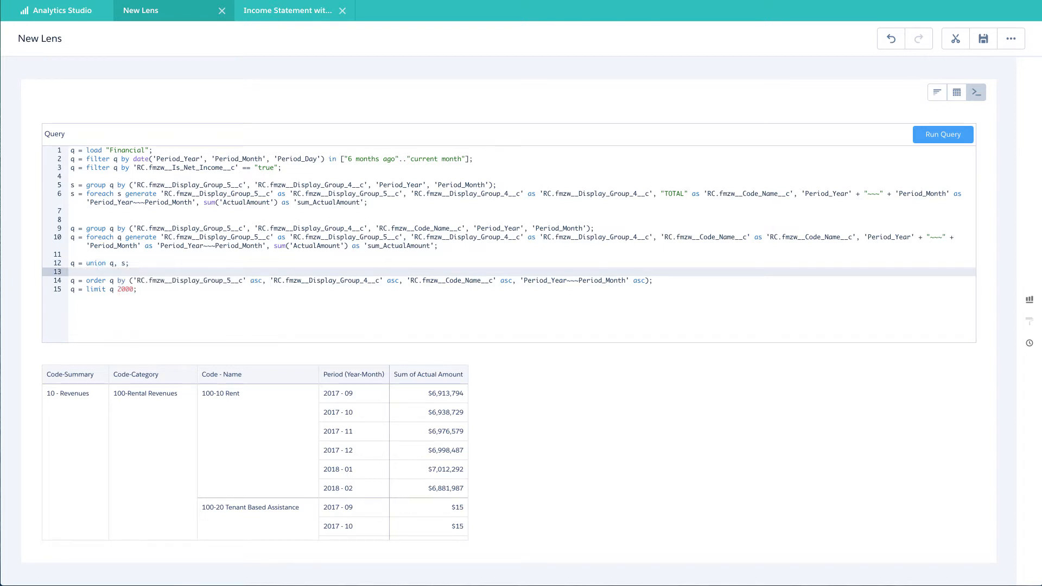
Step: Run the query and check the results table for TOTAL rows under Code - Name
left_click(934, 141)
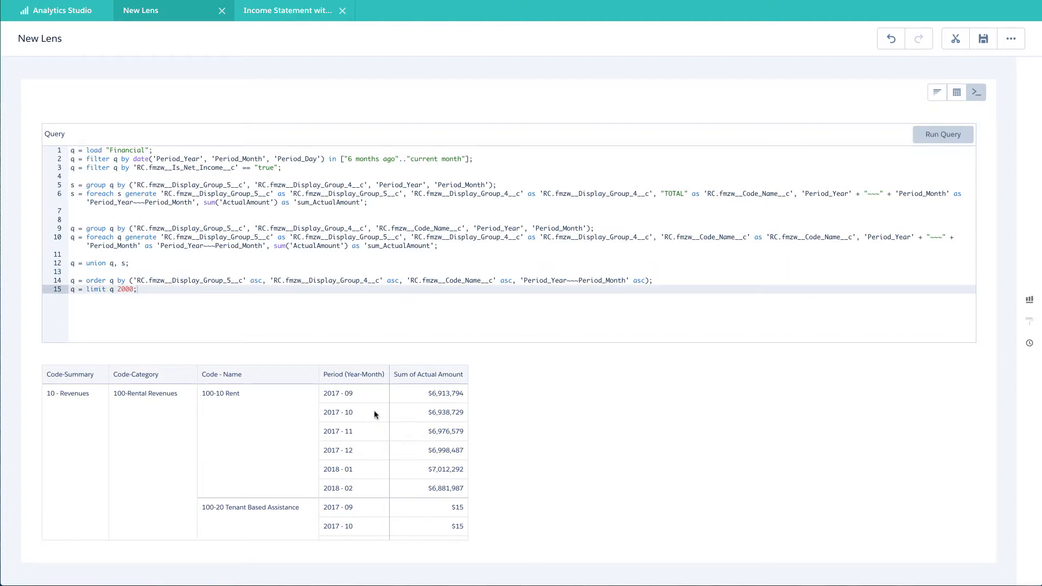
scroll(293, 451, "down", 5)
scroll(292, 450, "down", 10)
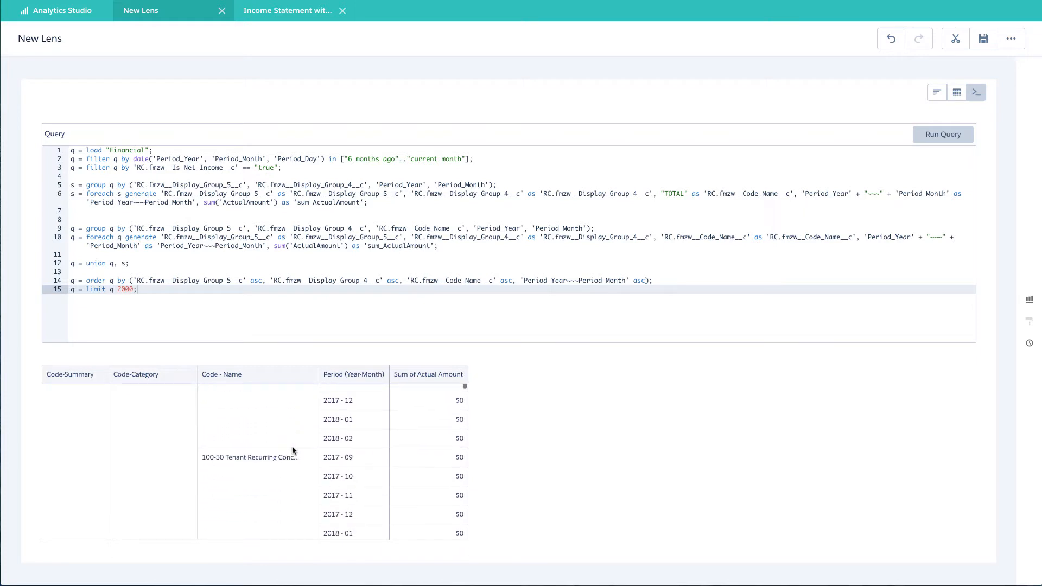
scroll(293, 450, "down", 5)
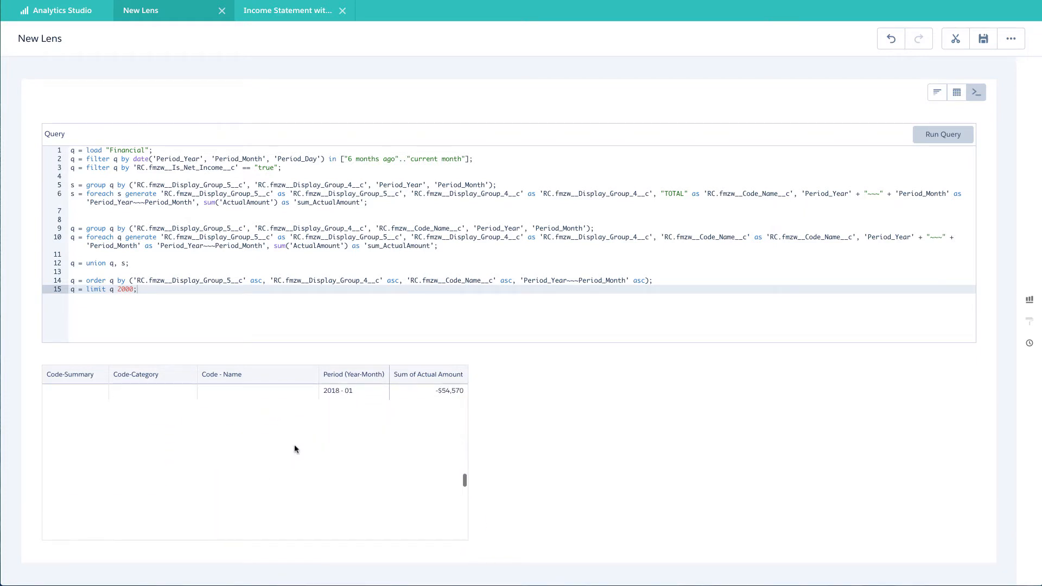
scroll(295, 447, "up", 3)
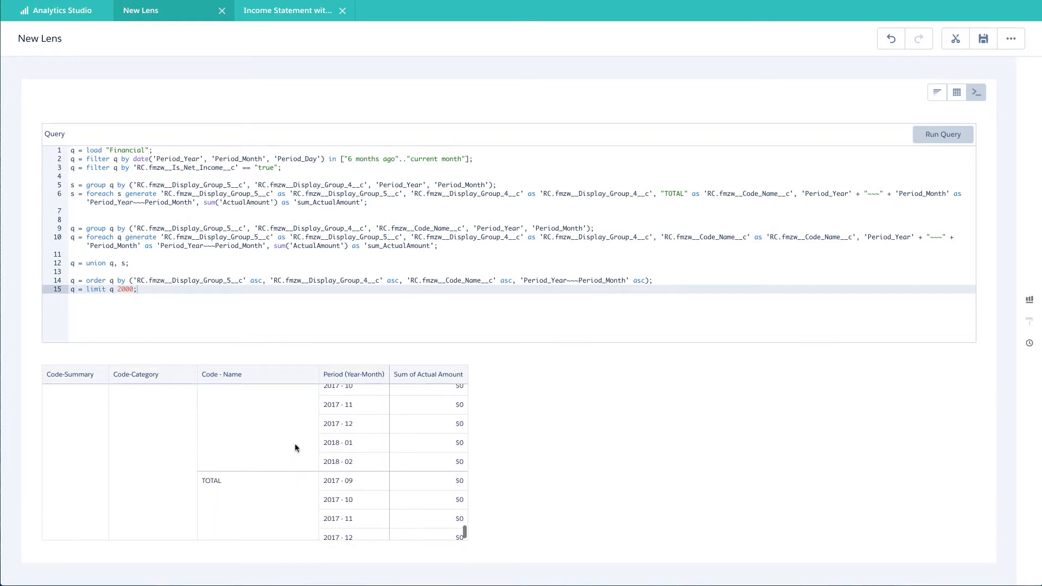
Step: Review the TOTAL rows across the results table, and display the lens as a pivot table
scroll(288, 481, "up", 5)
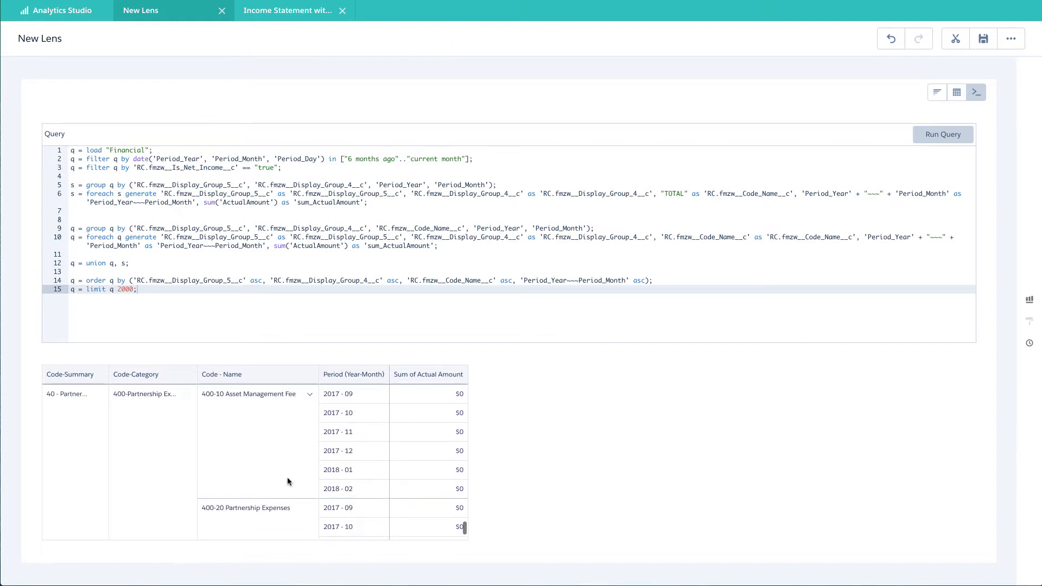
scroll(288, 481, "up", 6)
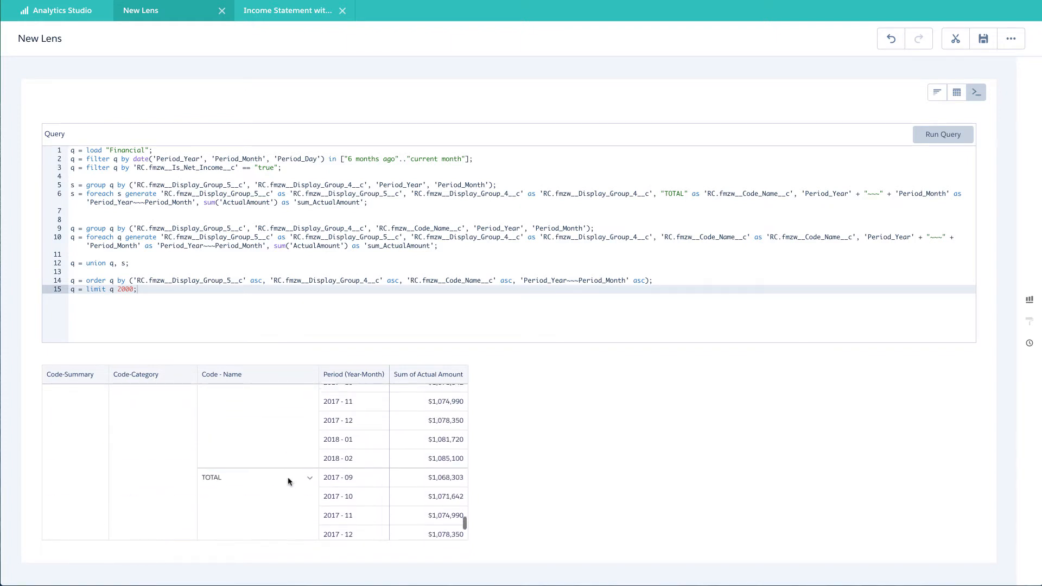
scroll(288, 481, "up", 10)
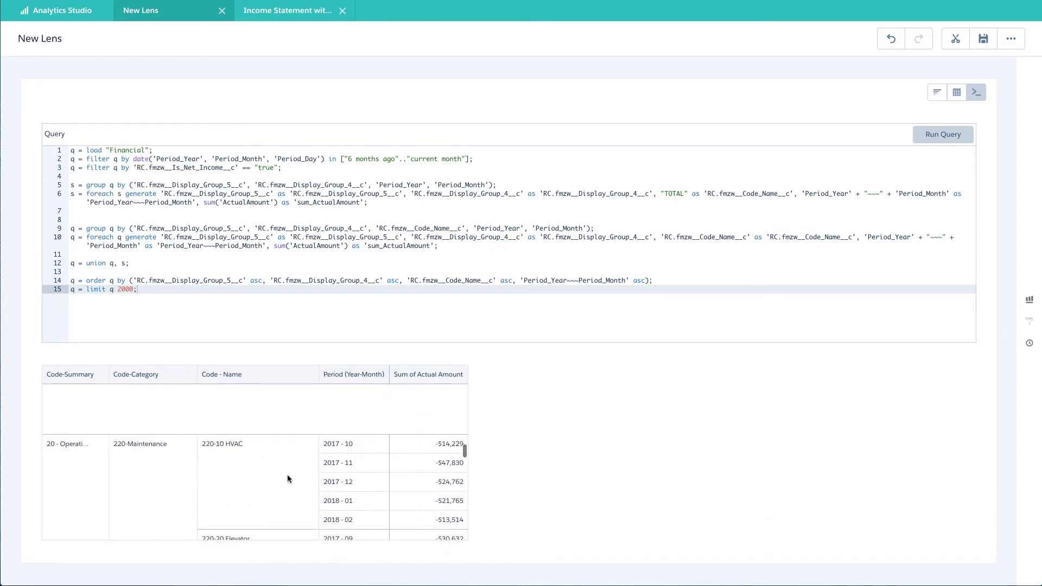
scroll(282, 471, "down", 15)
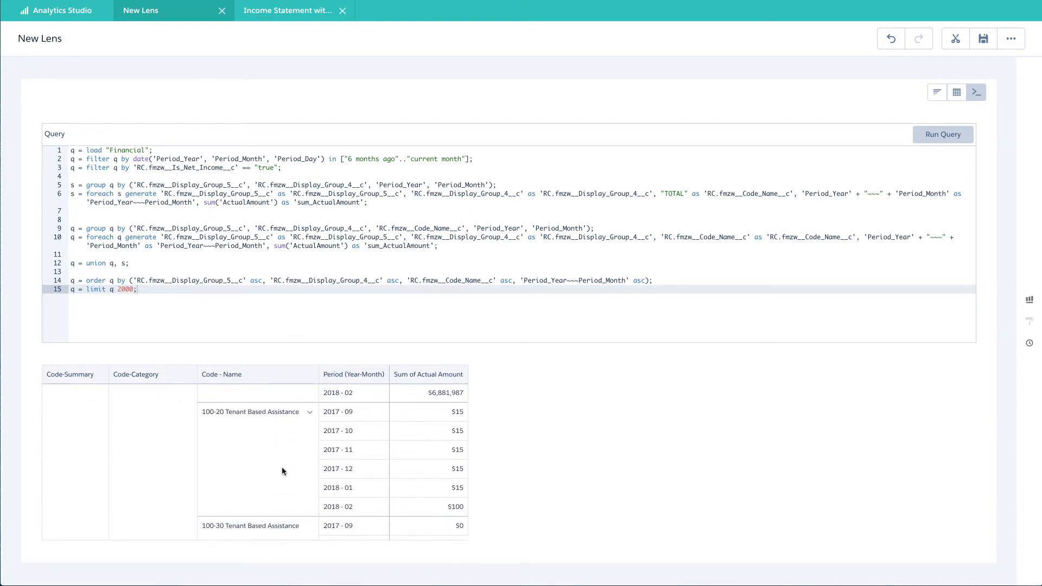
scroll(282, 471, "up", 15)
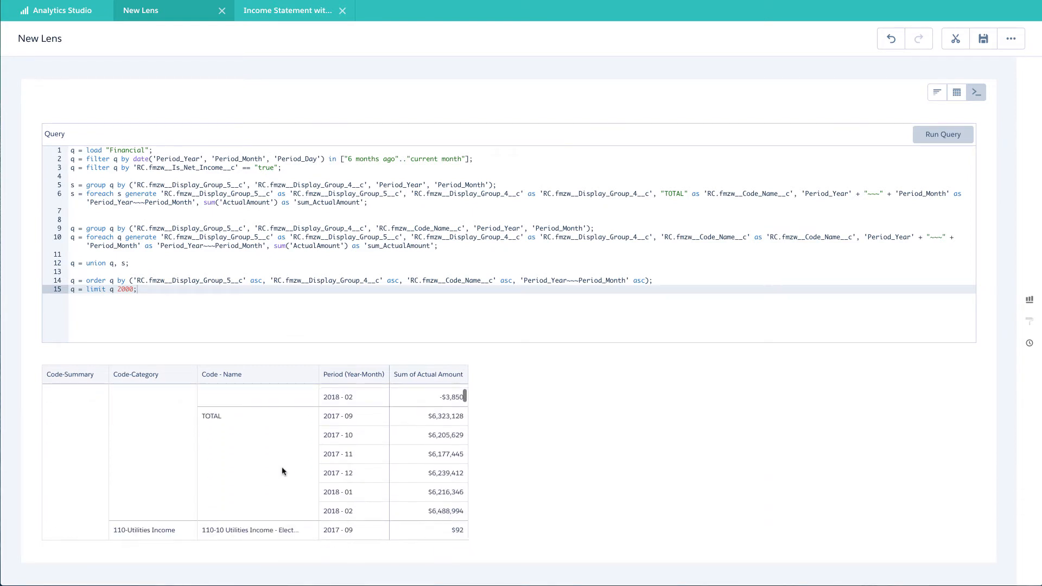
left_click(956, 93)
left_click(937, 131)
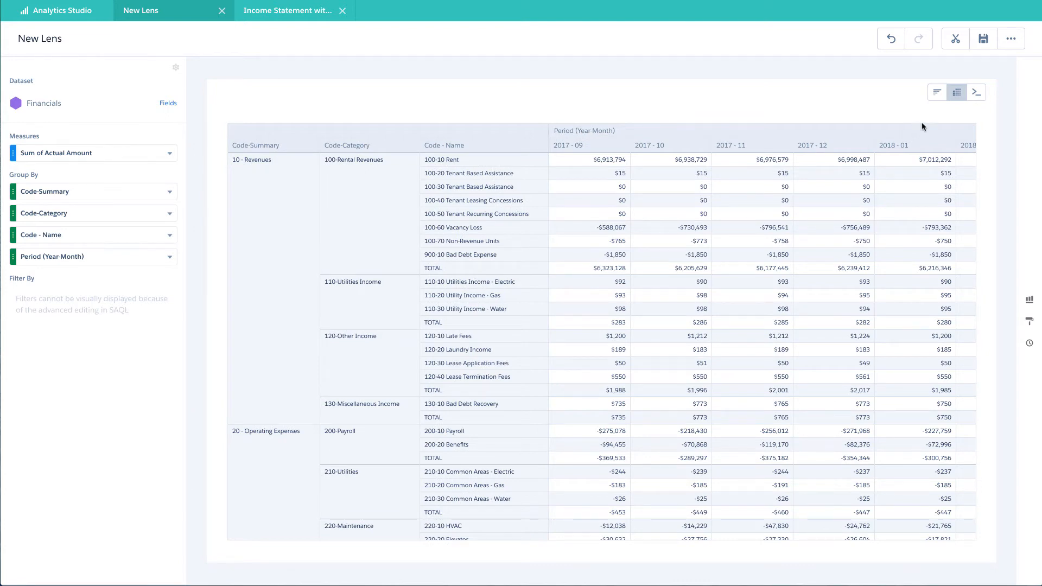
Step: Return to the SAQL query and duplicate stream s's group and foreach statements below the originals, separated by a blank line
left_click(977, 100)
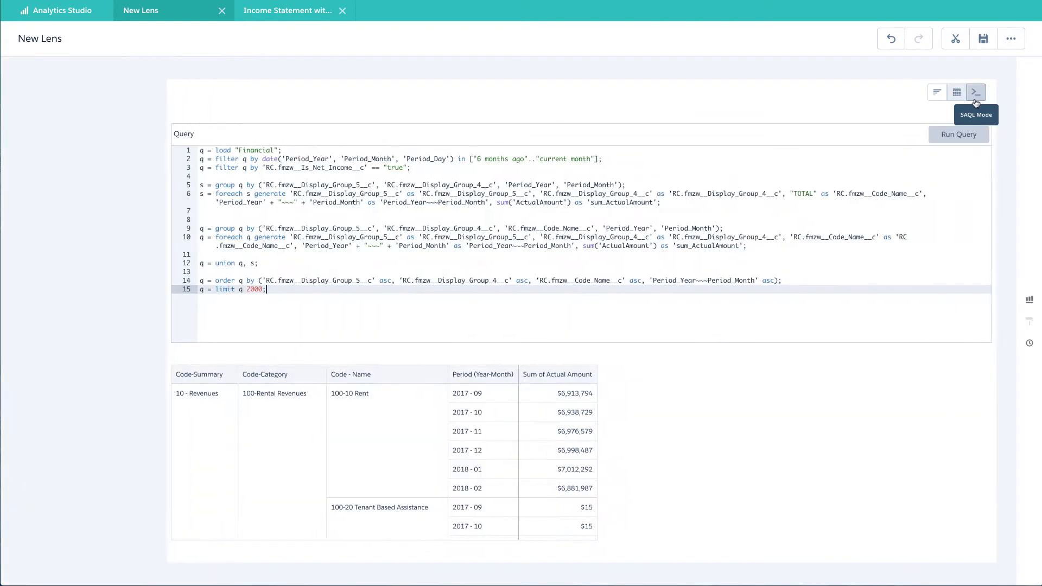
left_click_drag(72, 188, 602, 200)
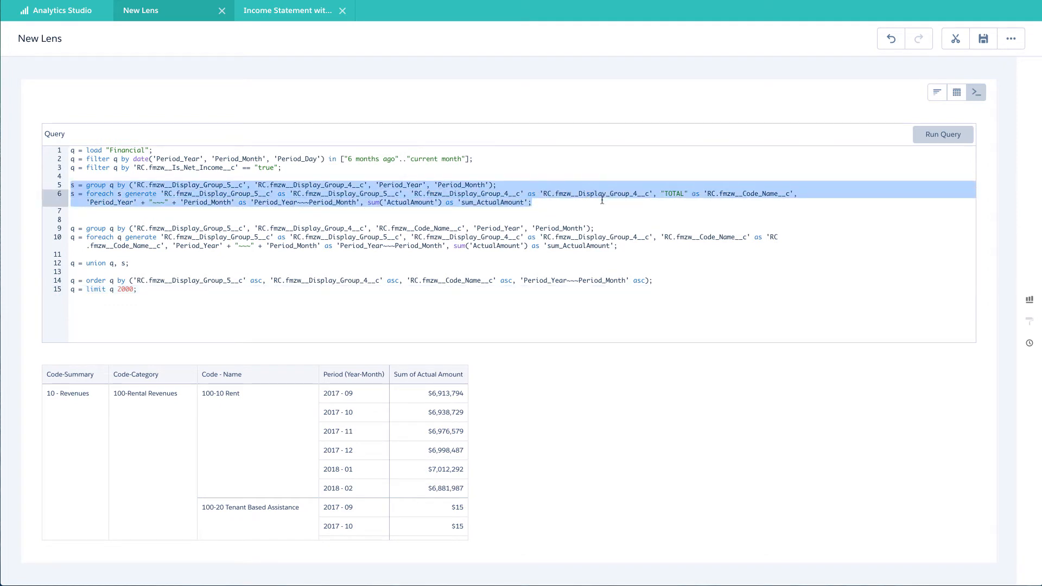
key("ctrl+c")
key("Down")
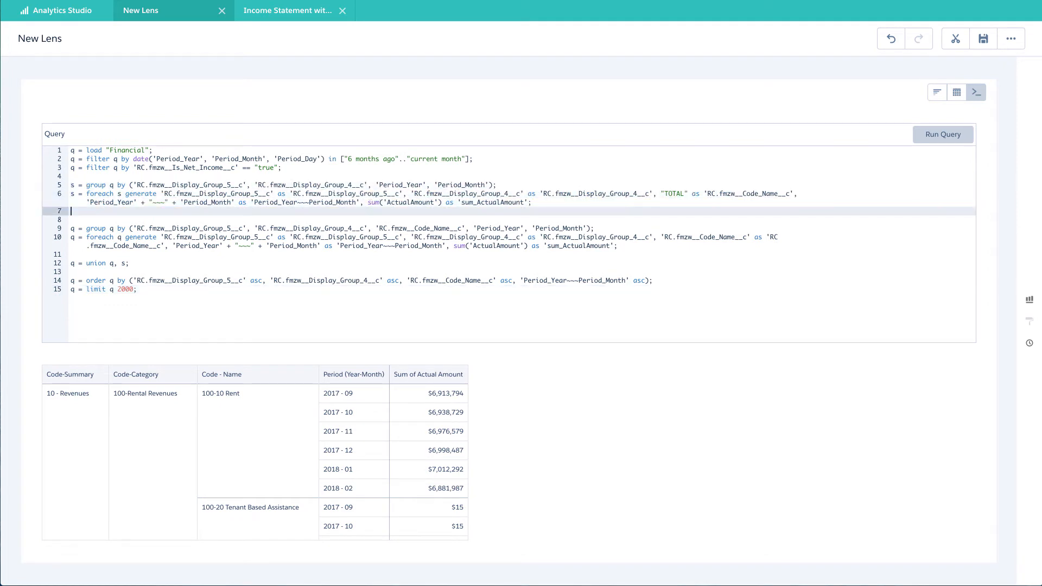
key("Return")
key("ctrl+v")
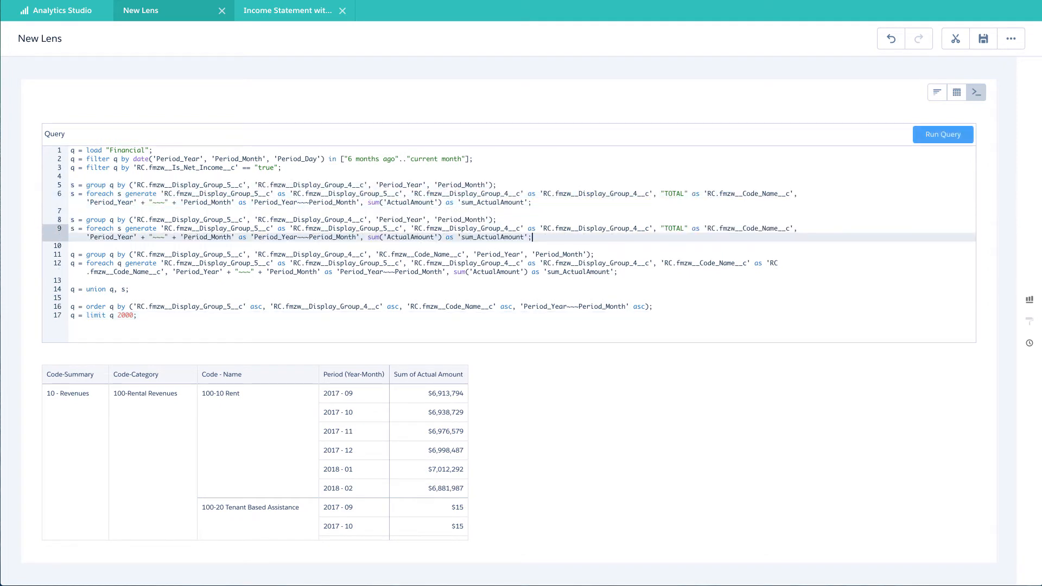
Step: Rename stream s to g throughout the copied group and foreach statements, including the foreach source
left_click(72, 221)
key("Delete")
type("t")
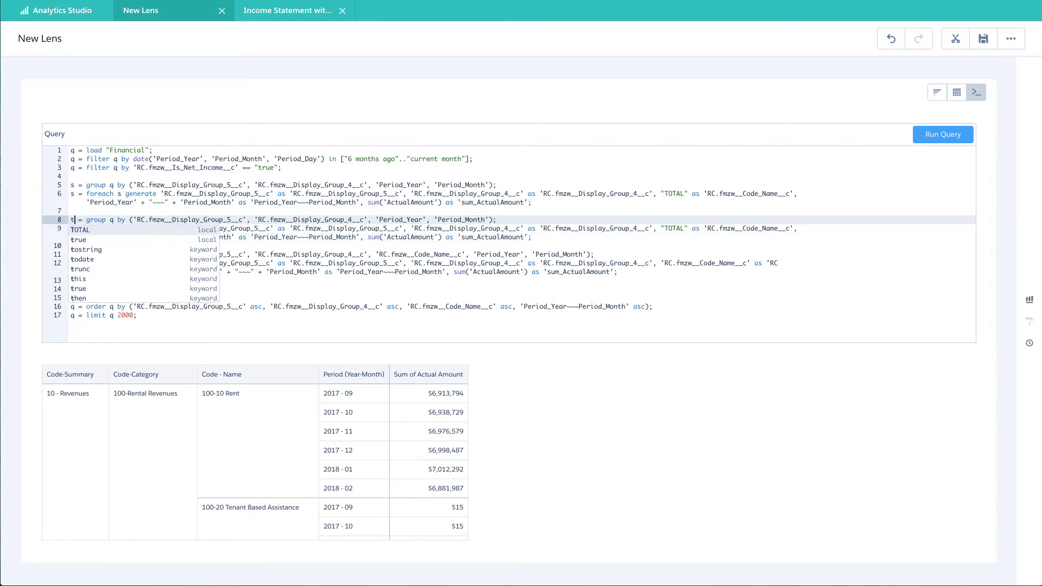
key("BackSpace")
type("g")
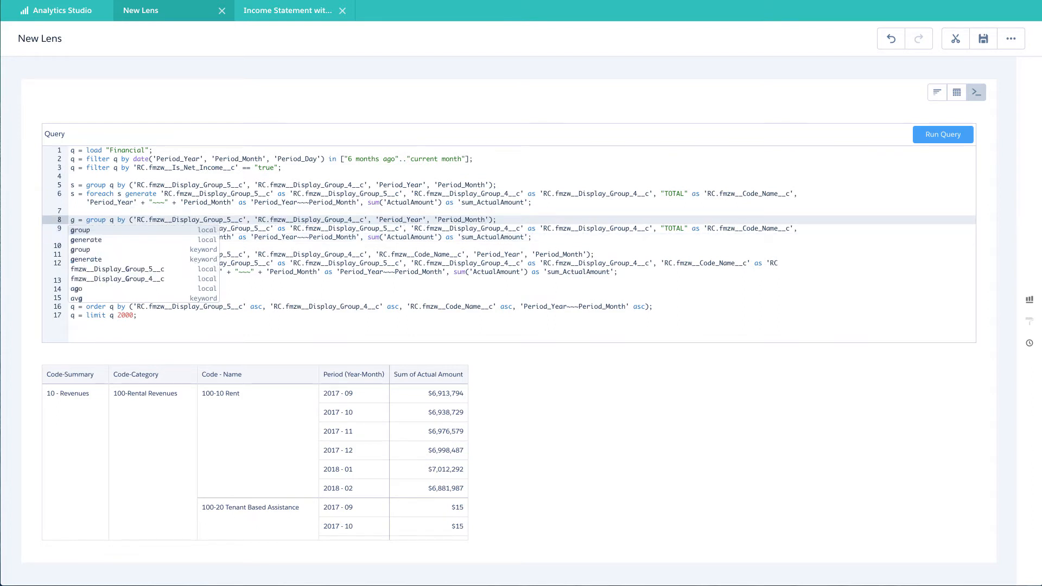
key("Right")
key("Down")
key("Left")
key("BackSpace")
type("g")
key("Right")
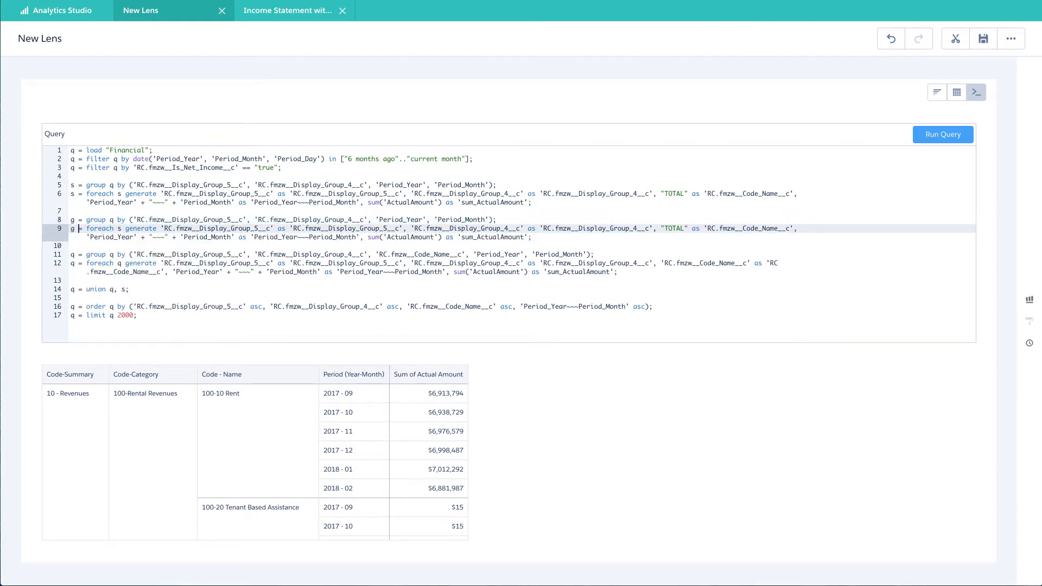
key("Delete")
type("g")
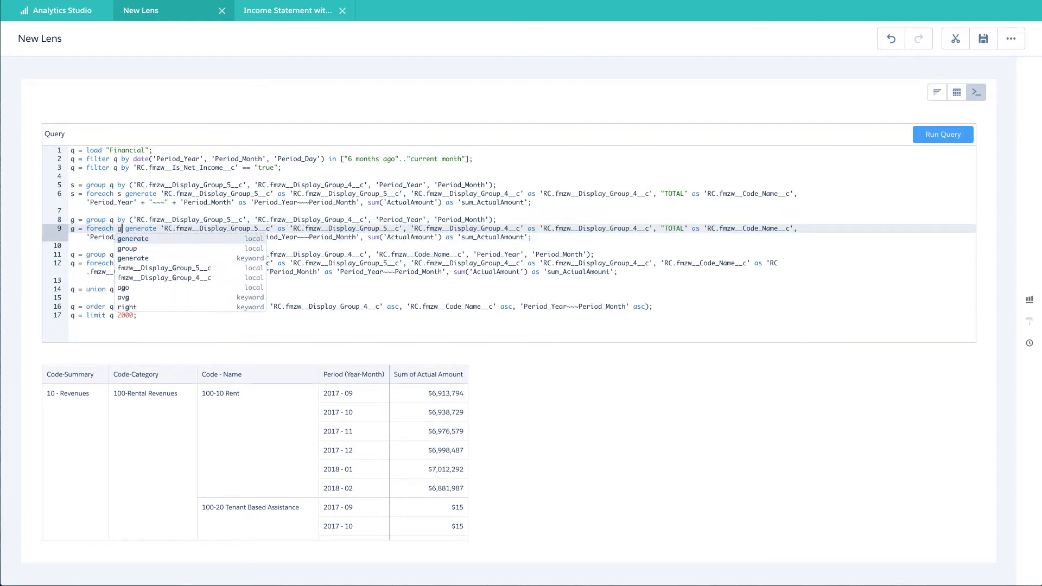
Step: Remove the 'RC.fmzw__Display_Group_4__c' field from the grouping of stream g
left_click(352, 219)
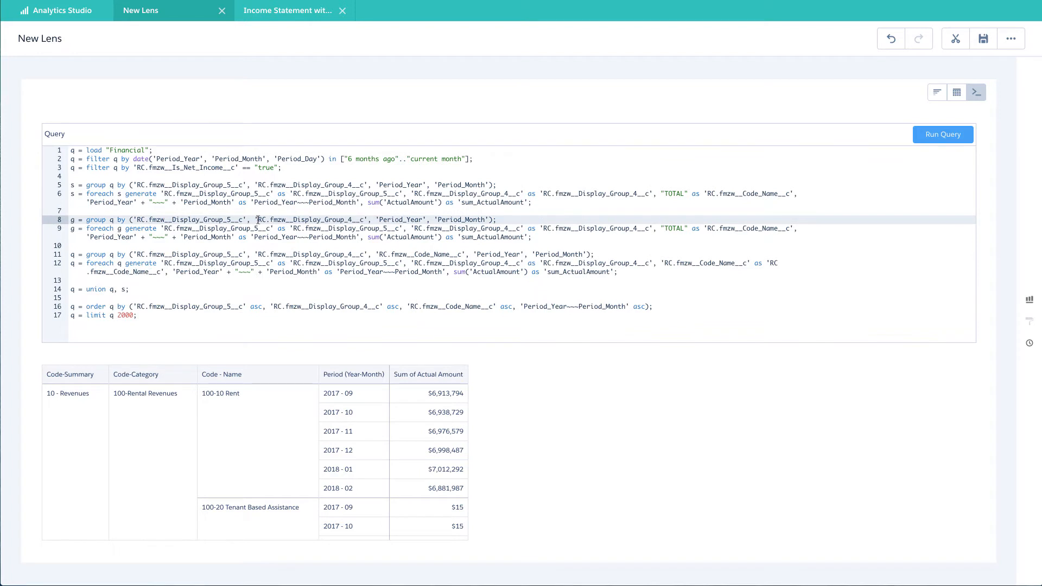
left_click_drag(254, 219, 368, 219)
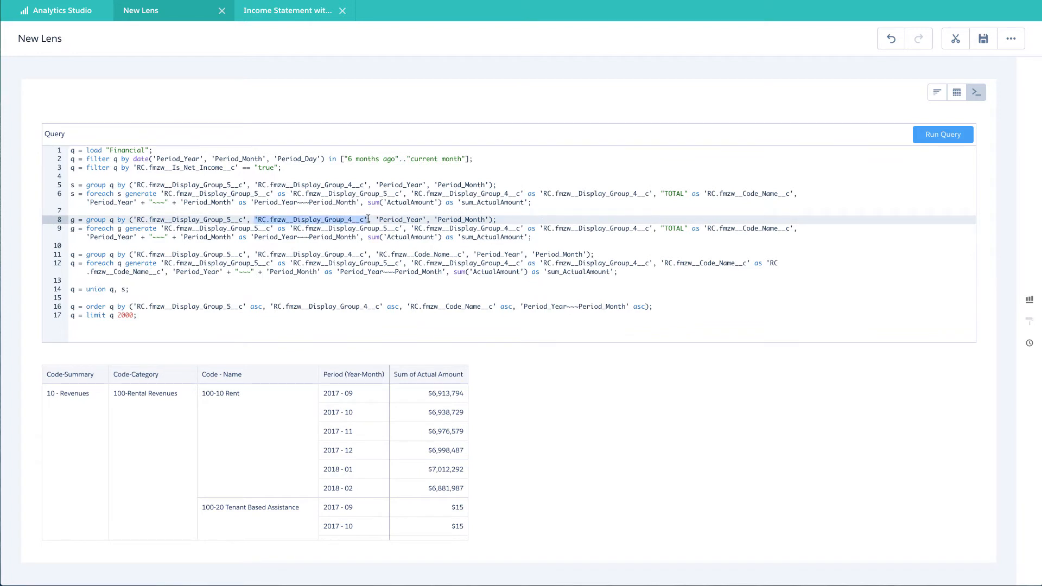
key("BackSpace")
key("Delete")
key("Delete")
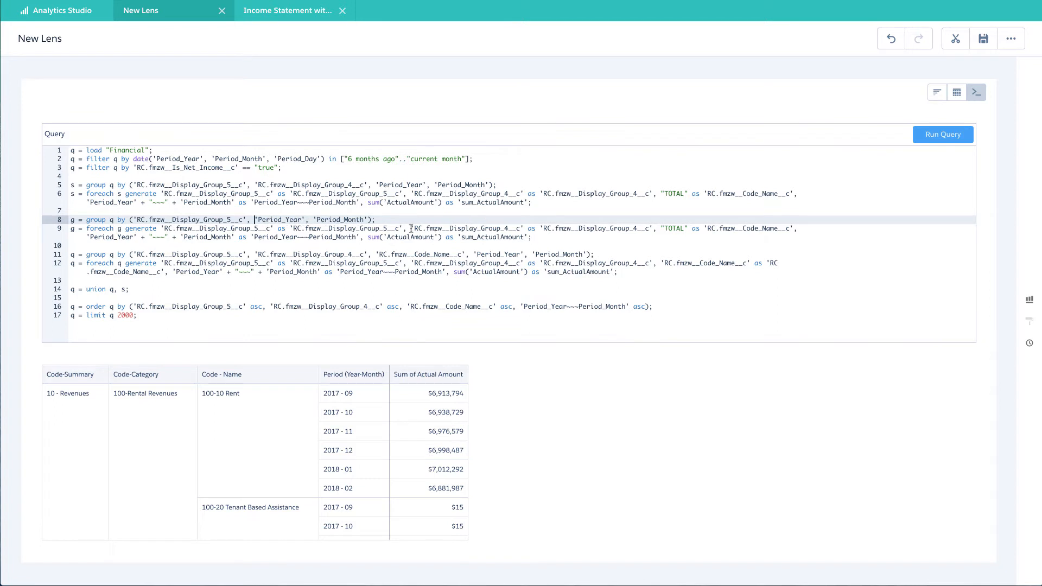
Step: In the foreach statement of stream g, replace the source field 'RC.fmzw__Display_Group_4__c' with the literal "TOTAL", keeping its alias
left_click_drag(410, 228, 524, 228)
type("\"")
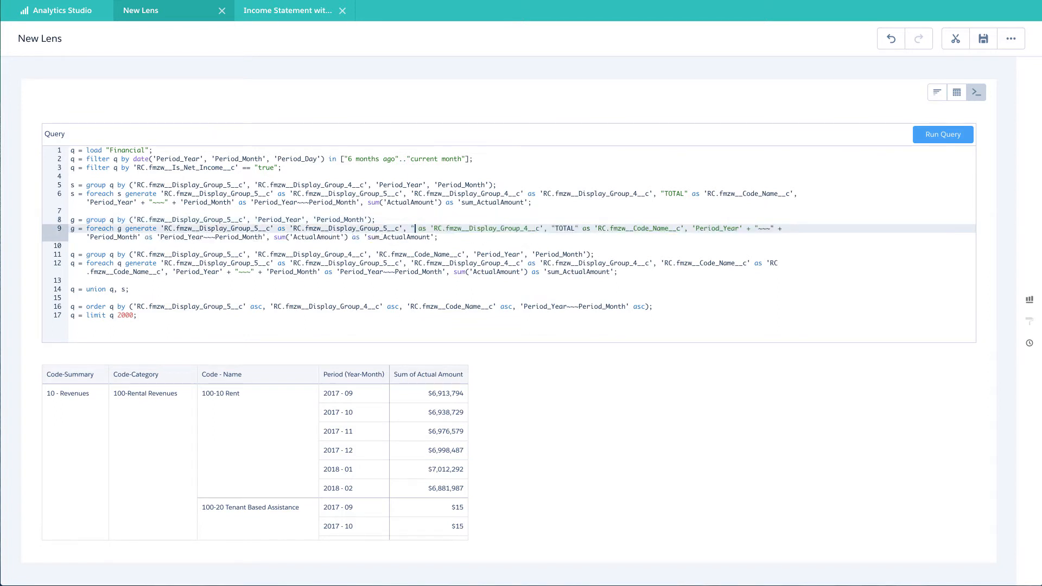
type("TOTAL\"")
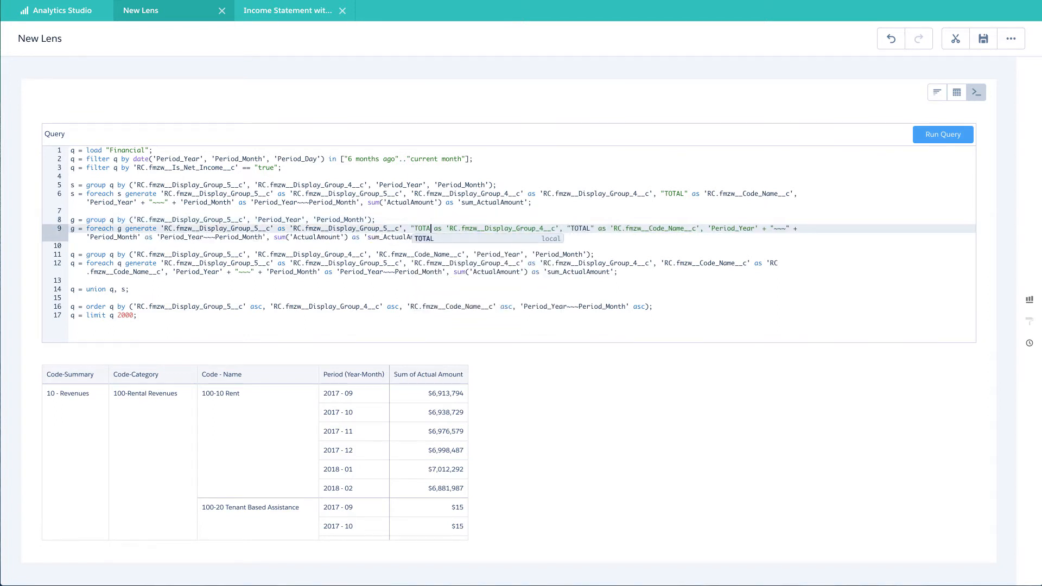
key("BackSpace")
type("\"")
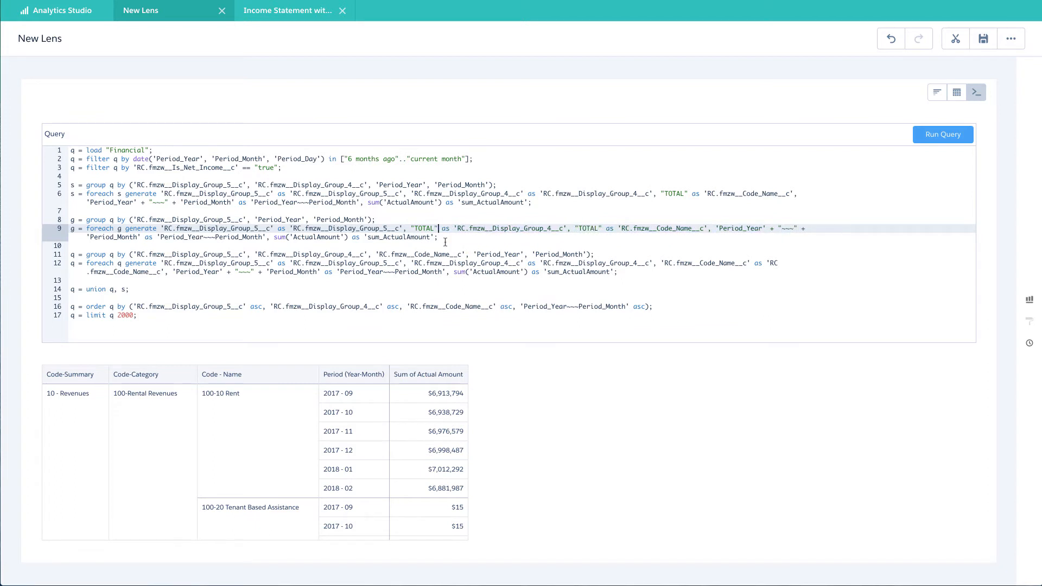
Step: Add stream g to the union statement, making it "q = union q, s, g;", and run the query
left_click(126, 289)
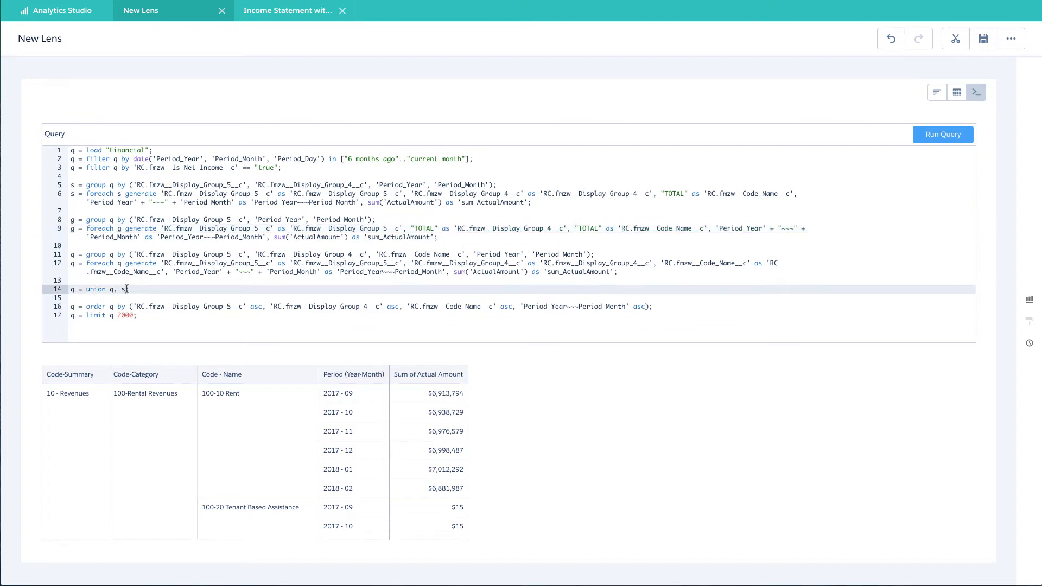
type(", g")
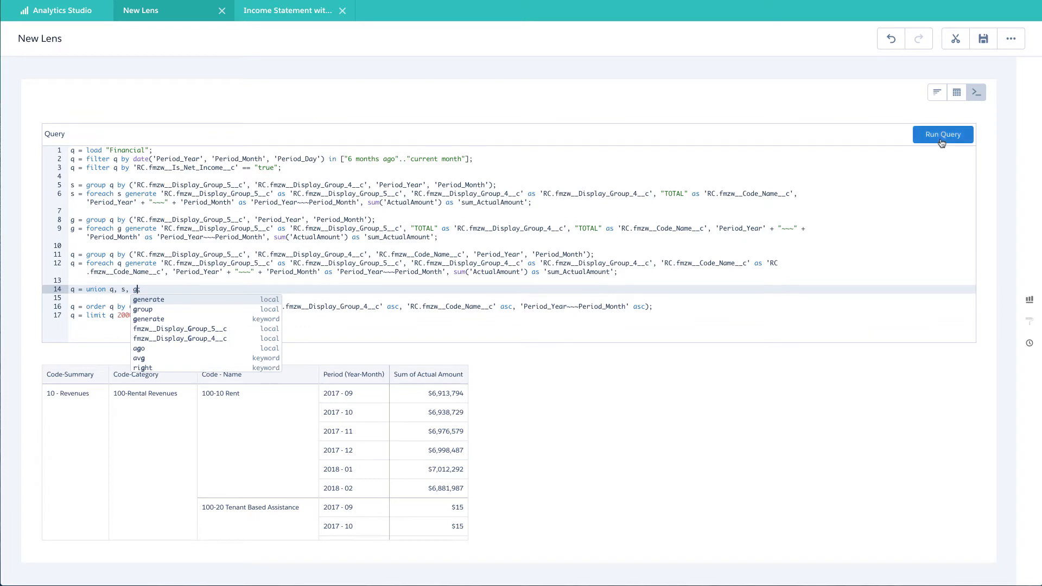
left_click(941, 142)
Step: Display the results as a pivot table and check the TOTAL rows under Code-Category for each Code-Summary group
left_click(956, 92)
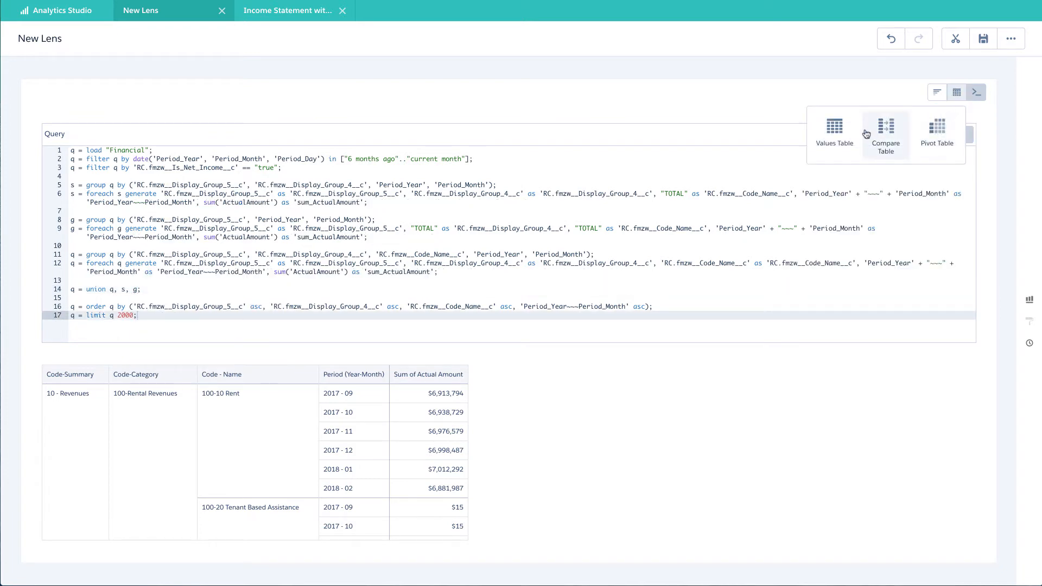
left_click(937, 130)
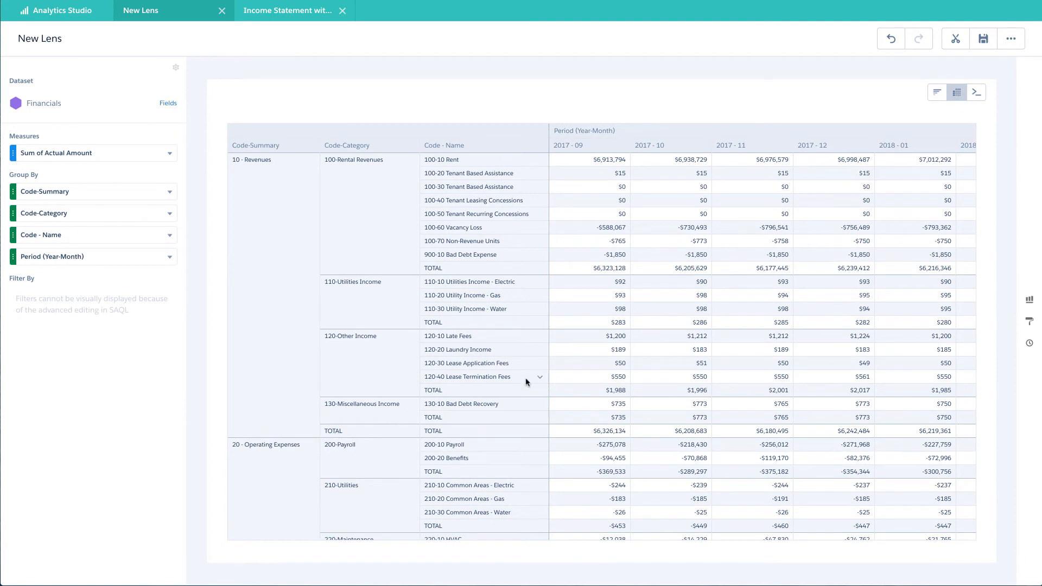
scroll(526, 381, "down", 5)
scroll(525, 381, "down", 4)
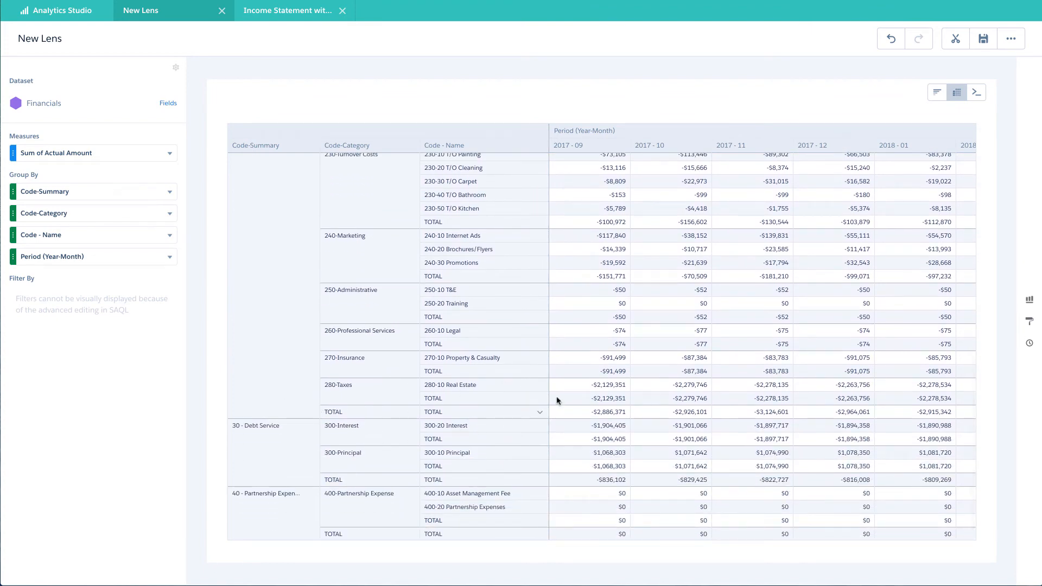
Step: Return to the SAQL query and duplicate stream g's group and foreach statements above the group statement of stream q
left_click(976, 92)
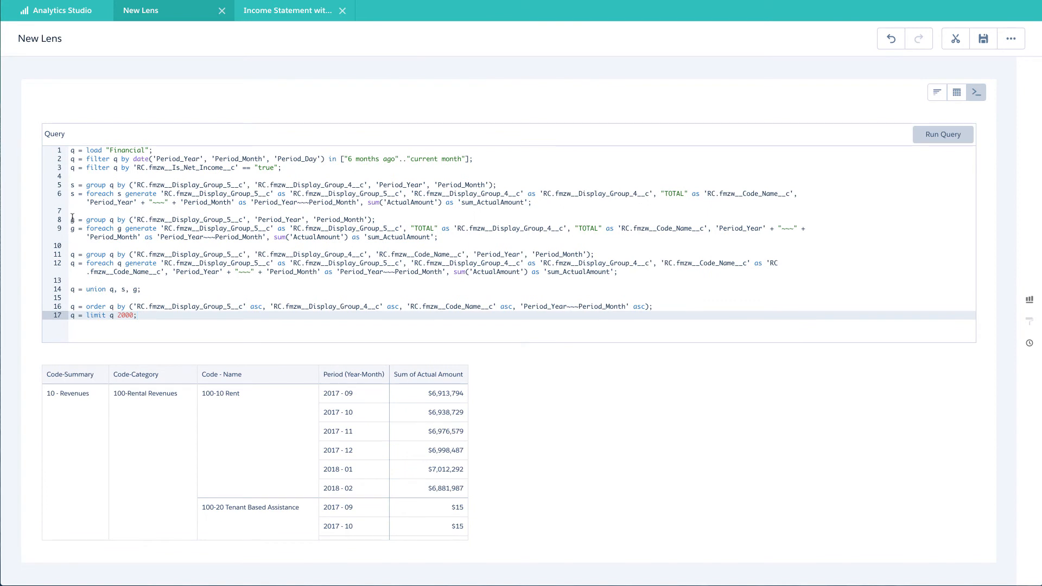
left_click_drag(70, 219, 464, 235)
key("ctrl+c")
key("Down")
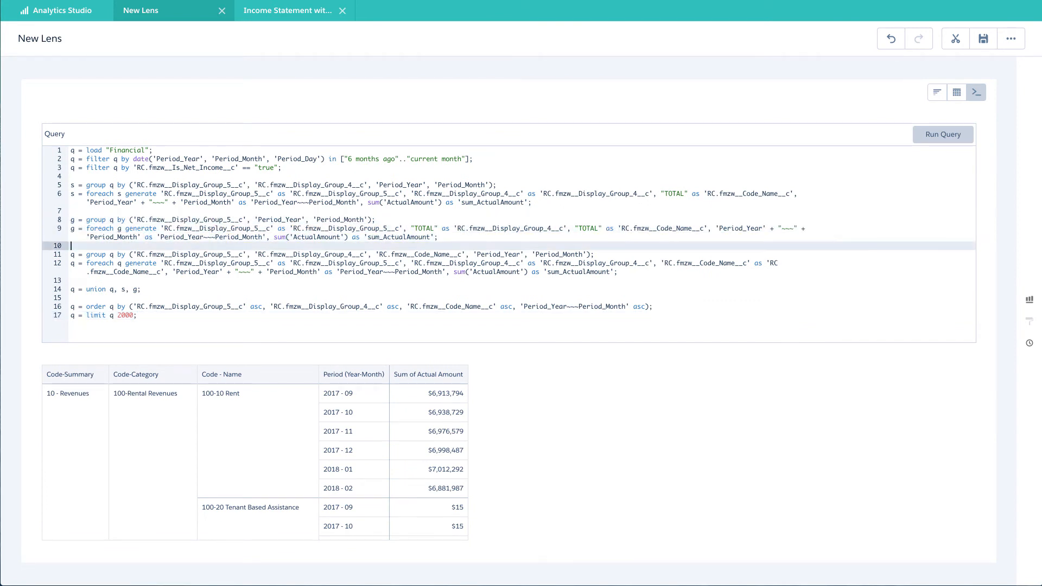
key("Return")
key("ctrl+v")
key("Return")
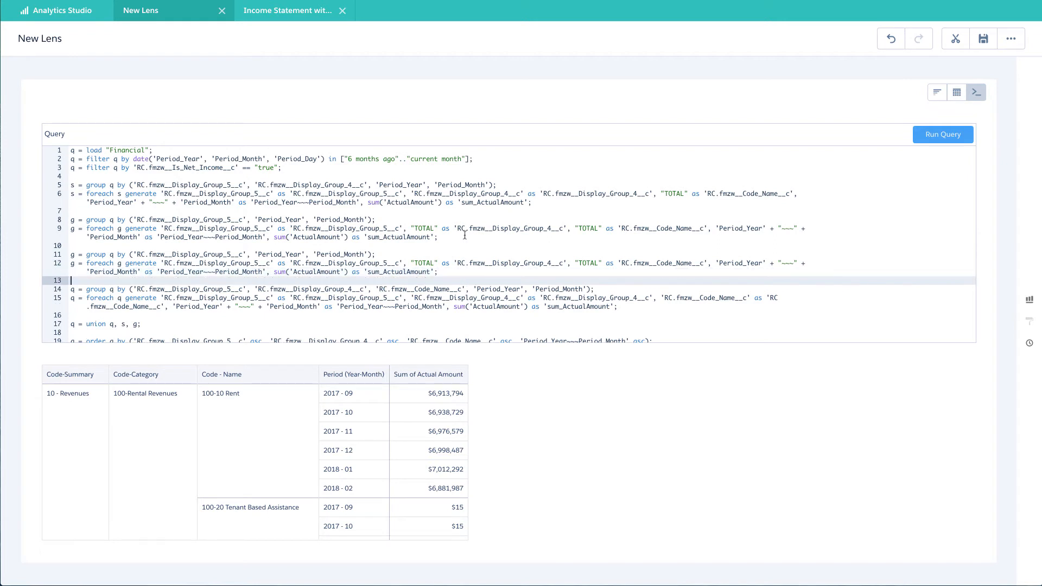
Step: Rename stream g to t throughout the newly copied group and foreach statements, including the foreach source
left_click(72, 253)
type("t")
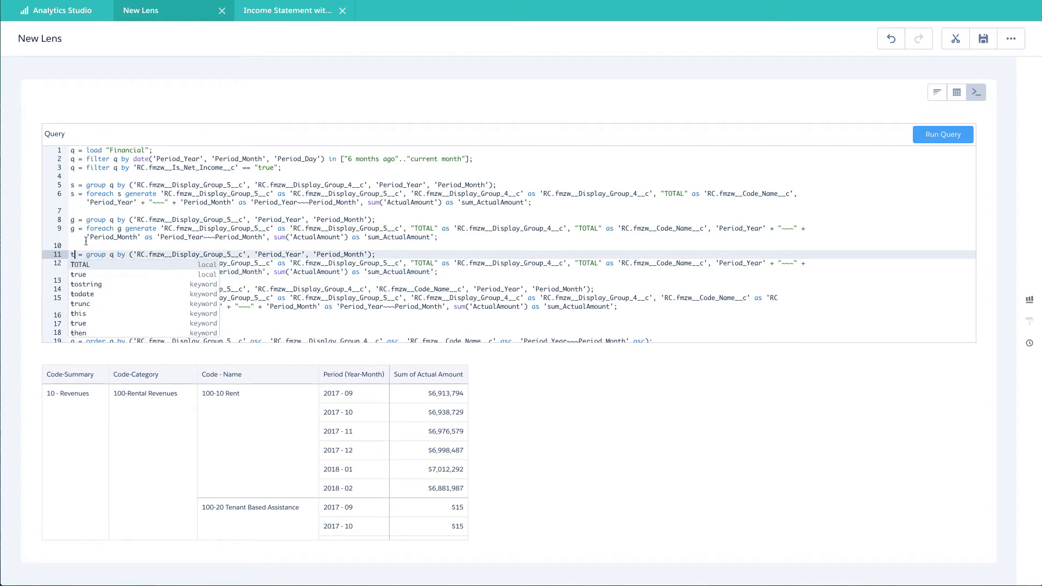
key("Escape")
double_click(72, 262)
type("t")
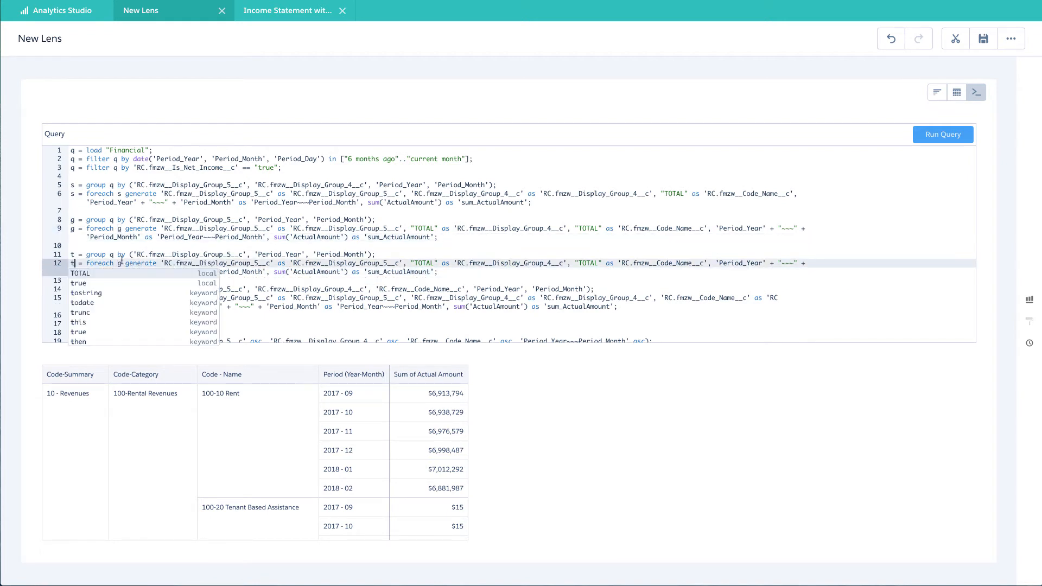
double_click(121, 262)
type("t")
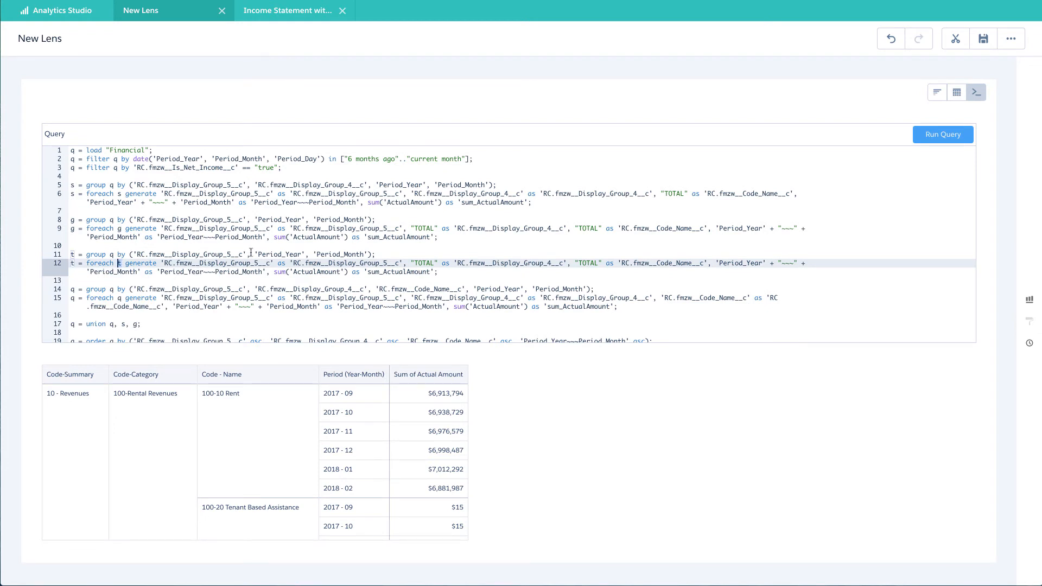
Step: In stream t, remove 'RC.fmzw__Display_Group_5__c' from the grouping and replace that source field in the foreach statement with "TOTAL"
left_click_drag(251, 254, 279, 262)
key("BackSpace")
type("\"T")
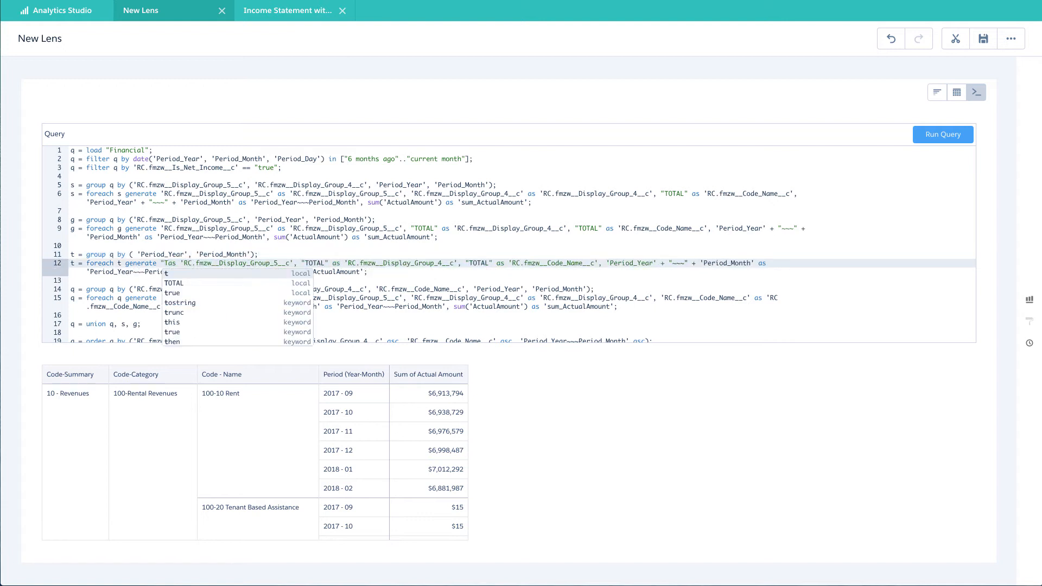
type("OTAL\"")
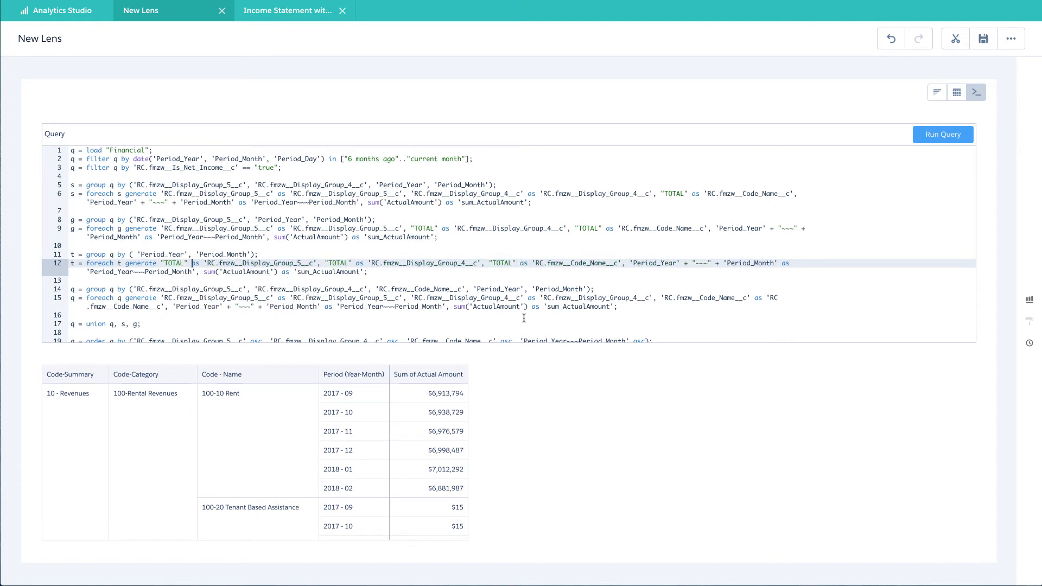
Step: Add stream t to the union statement, making it "q = union q, s, g, t;"
left_click(137, 323)
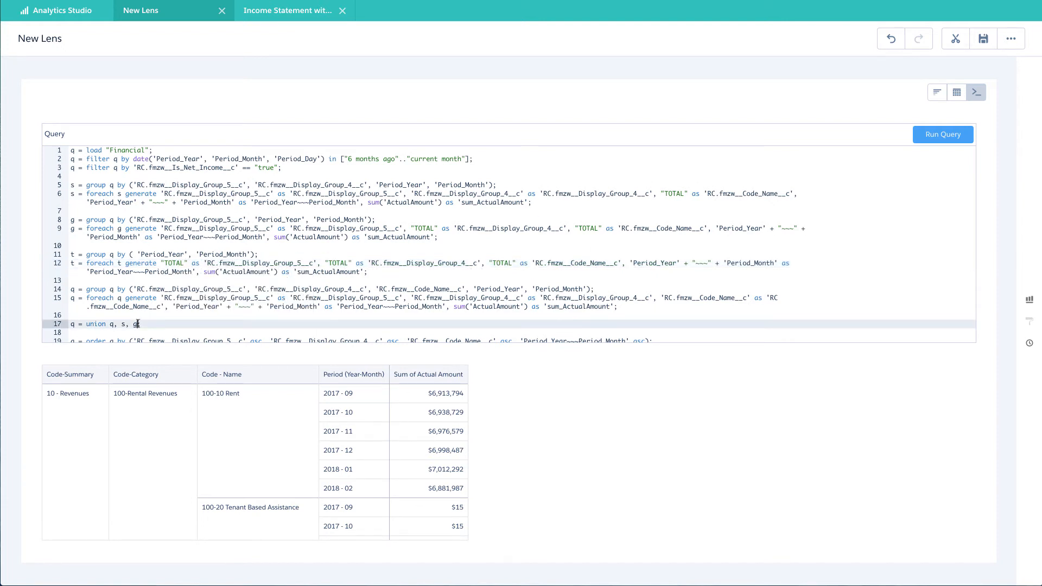
type(", t;")
left_click(442, 253)
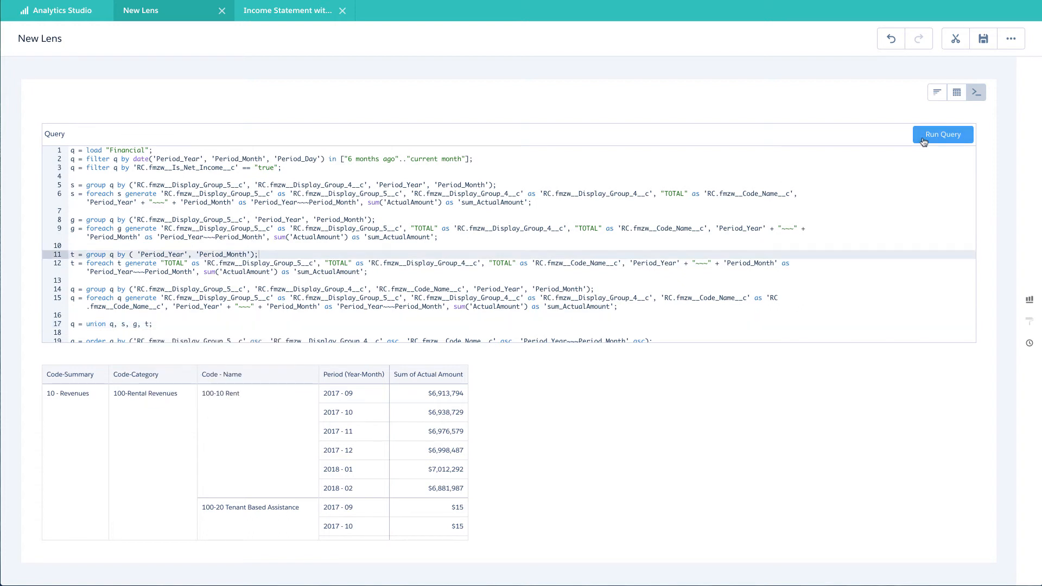
Step: Run the updated query, display its results as a pivot table and review the TOTAL rows down the statement
left_click(923, 142)
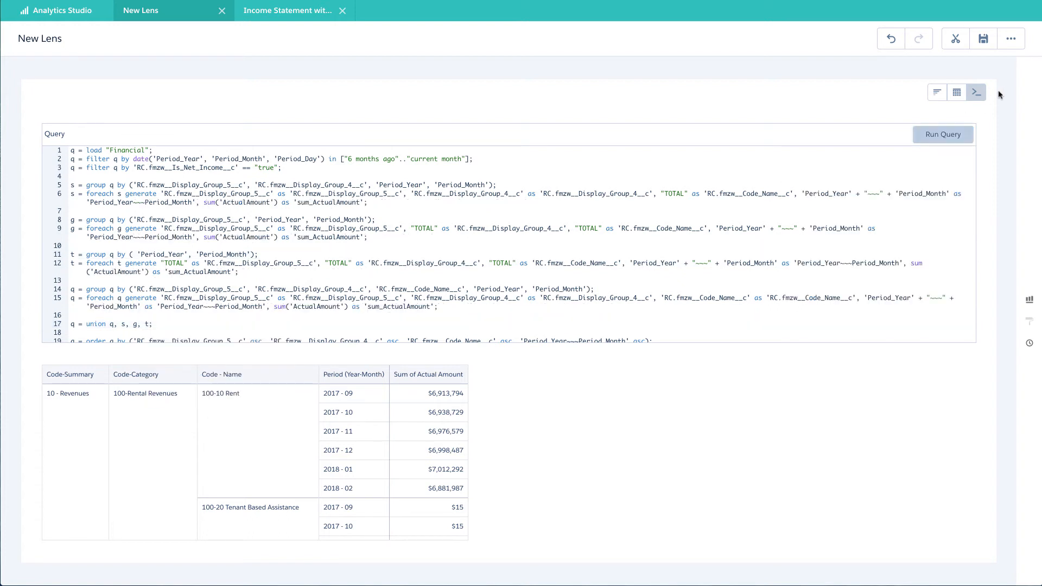
left_click(959, 95)
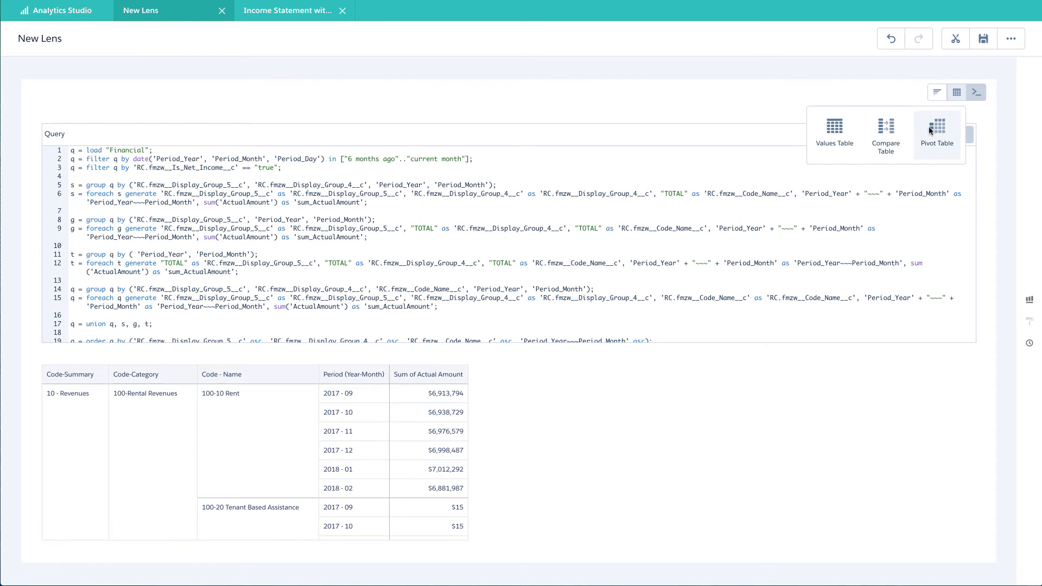
left_click(929, 129)
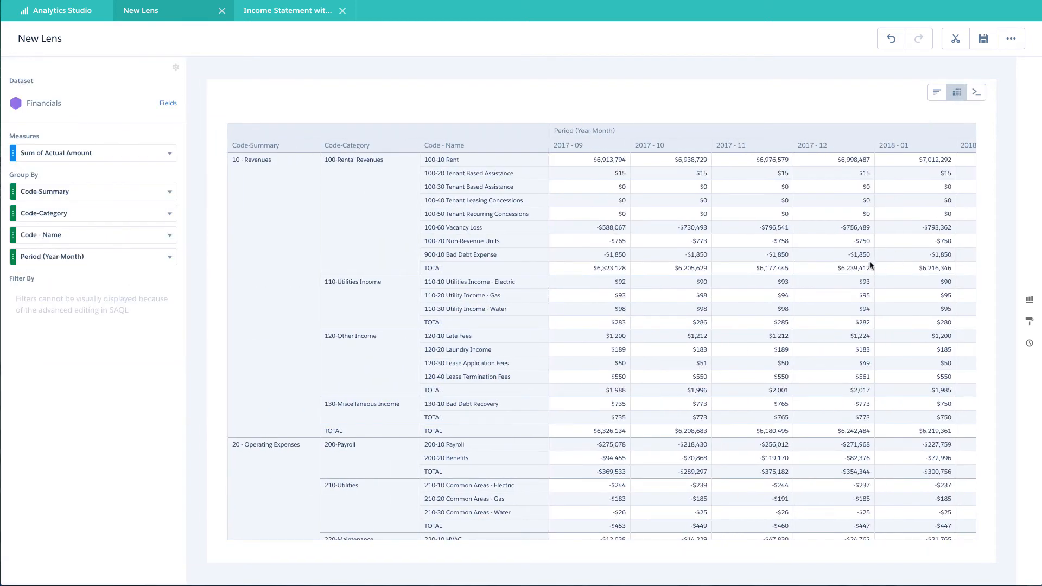
scroll(869, 264, "down", 10)
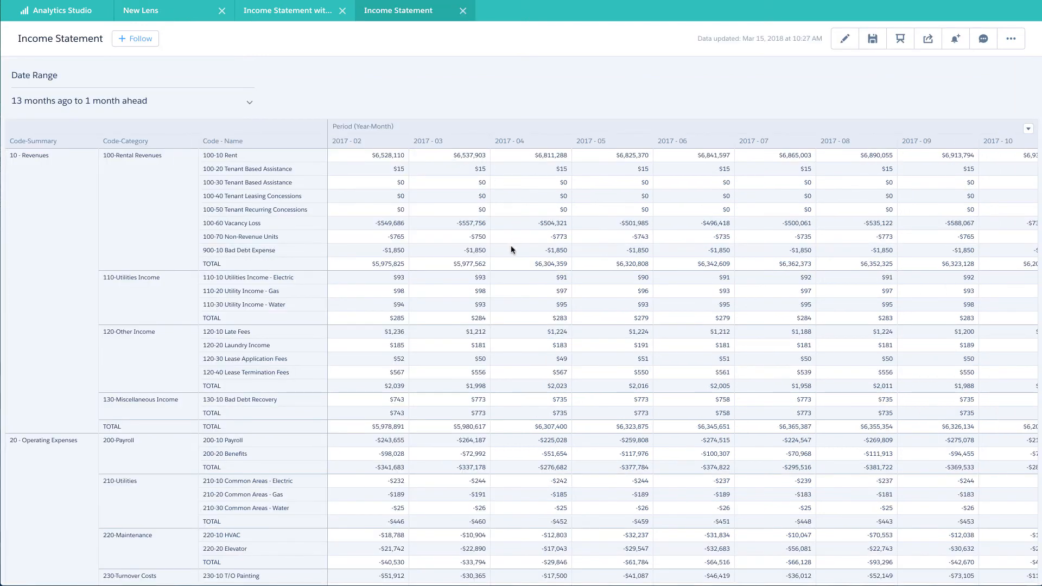
Step: Apply a relative date range from 13 months ago to 4 months ago to the Income Statement dashboard
left_click(251, 103)
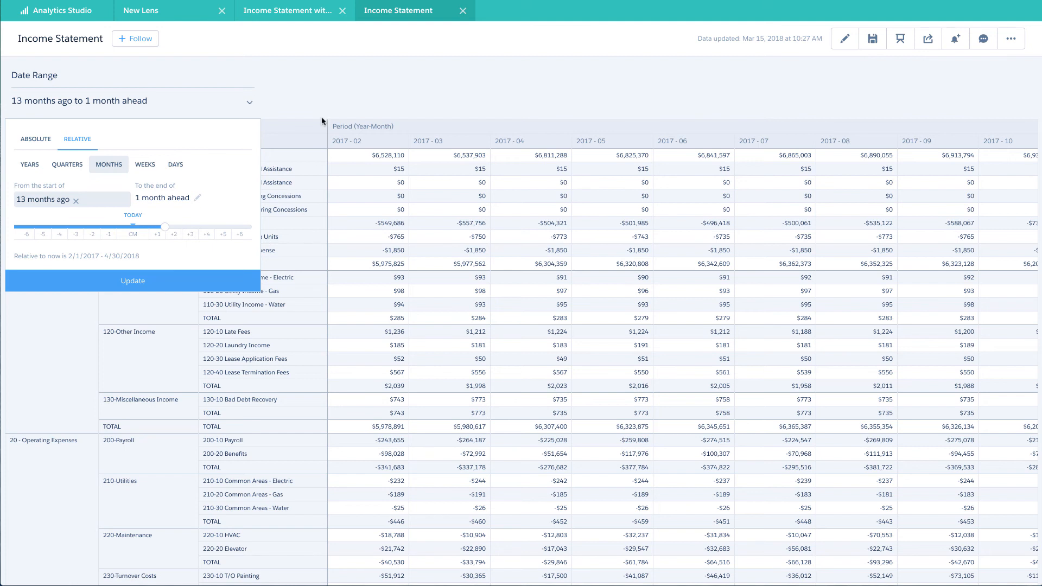
left_click_drag(166, 226, 60, 226)
left_click(121, 279)
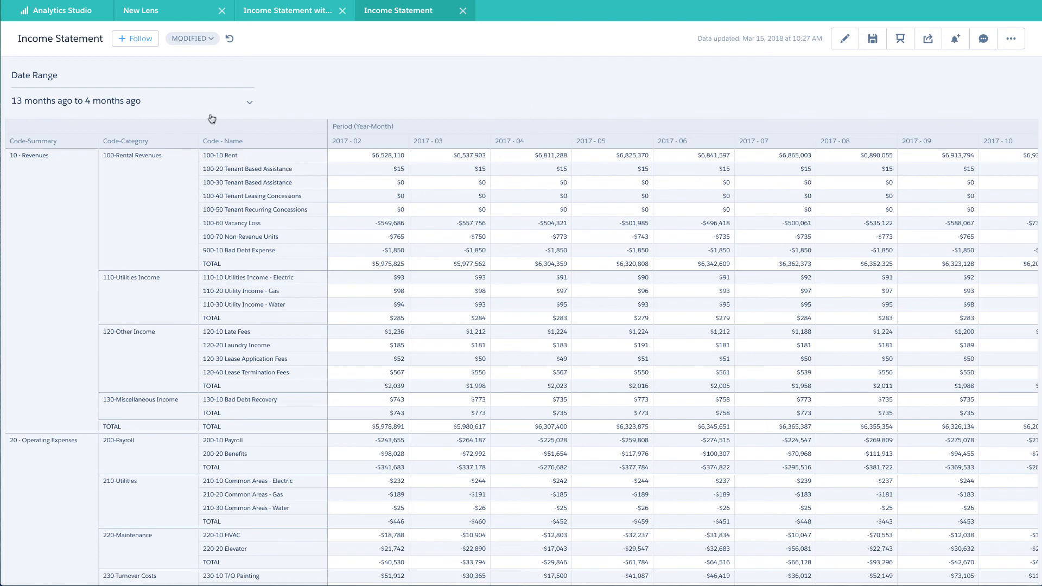
Step: Change the Income Statement's date filter to an absolute range from 11/30/2017 to 2/1/2018 and update the dashboard
left_click(169, 104)
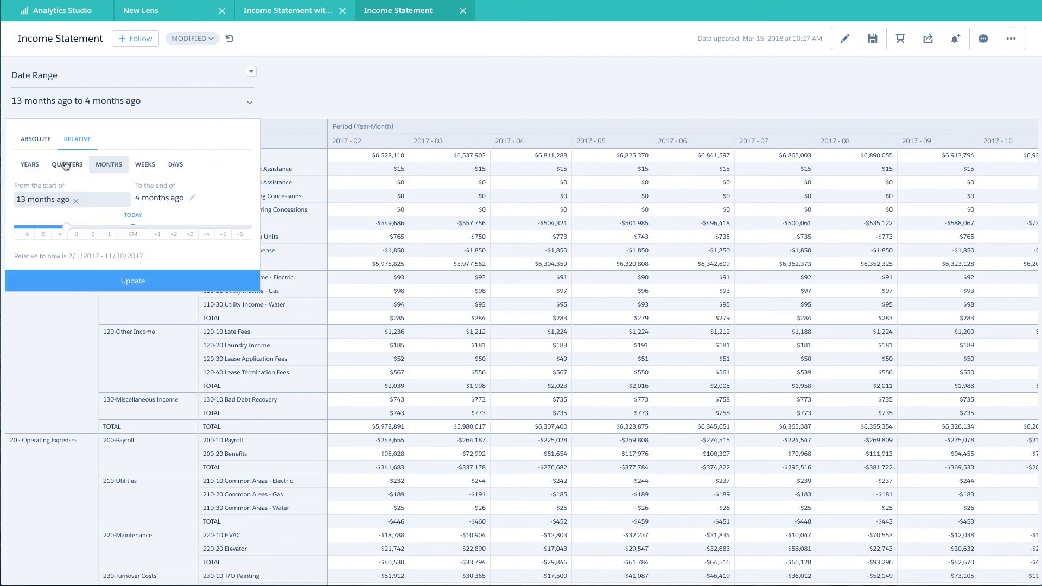
left_click(42, 145)
left_click_drag(70, 176, 5, 176)
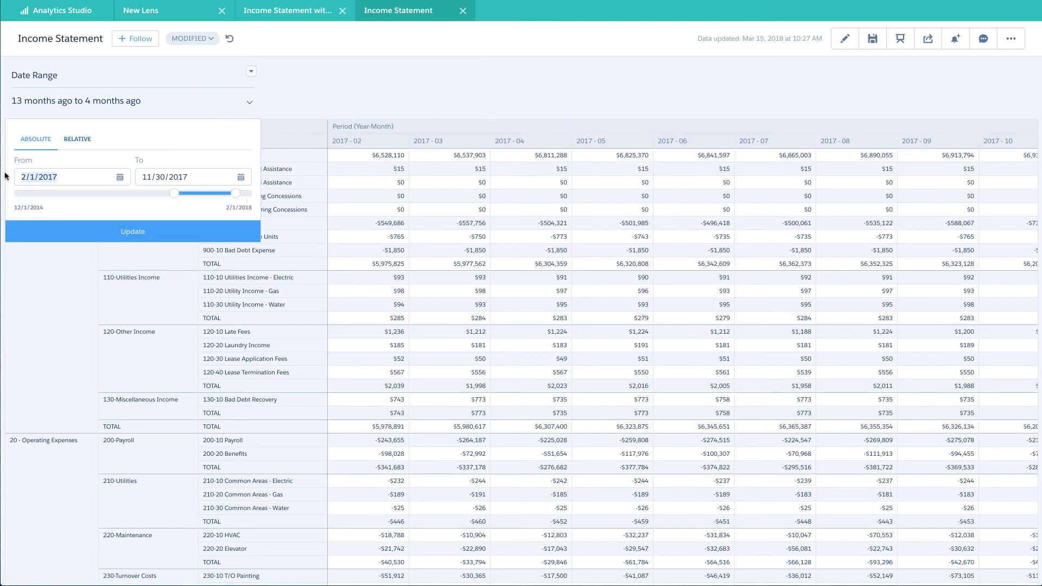
type("12")
type("/31/2017")
left_click_drag(201, 177, 136, 174)
type("2/")
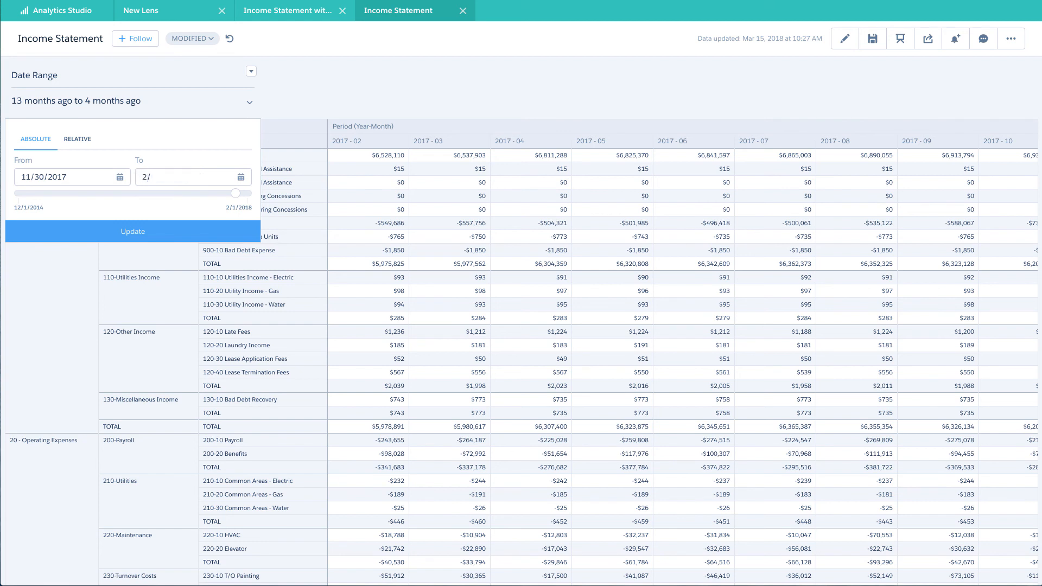
type("28/2018")
left_click(156, 230)
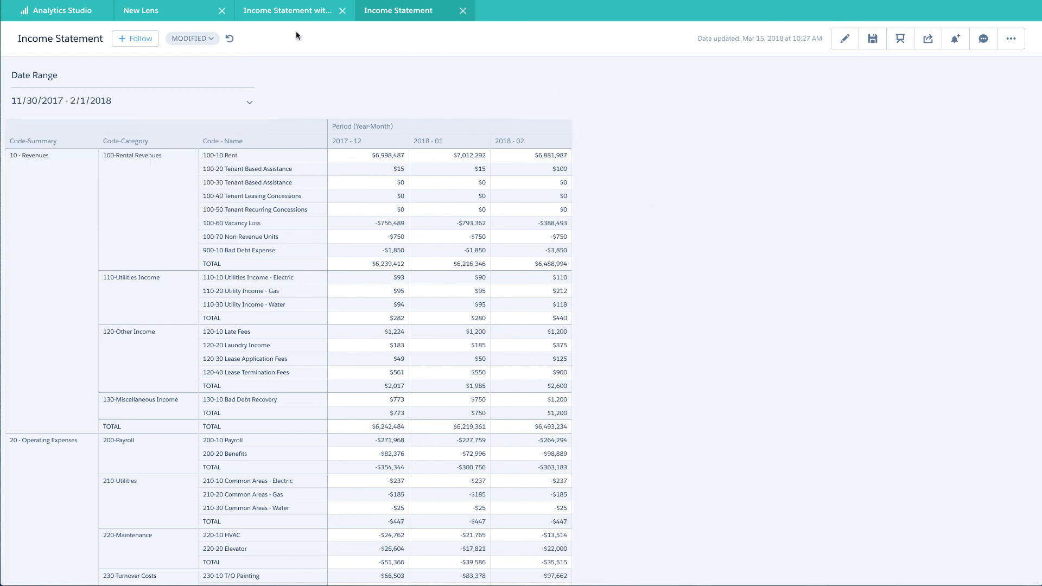
Step: Switch to the other open income statement, whose title begins with "Income Statement wit"
left_click(245, 19)
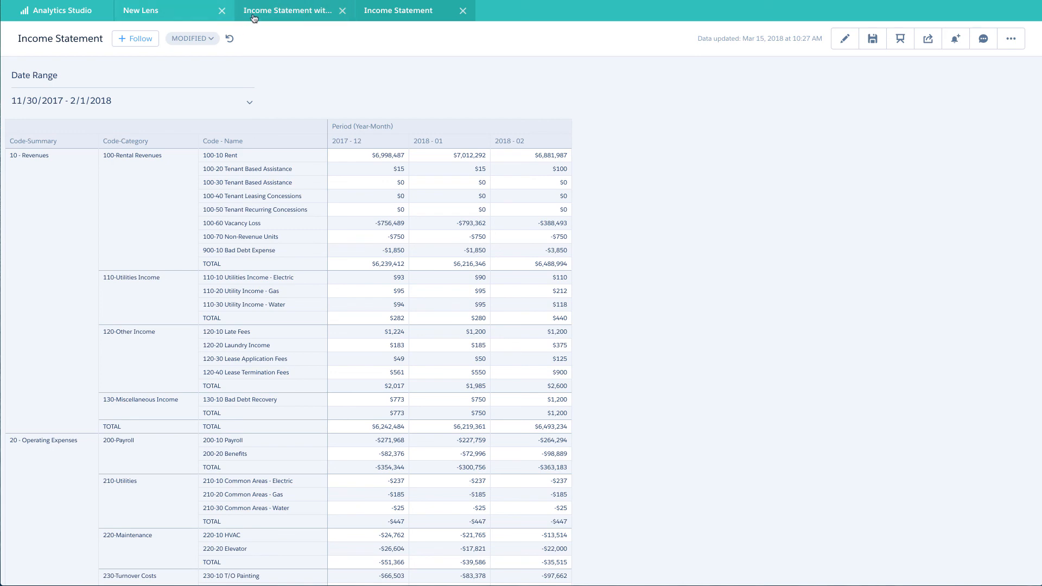